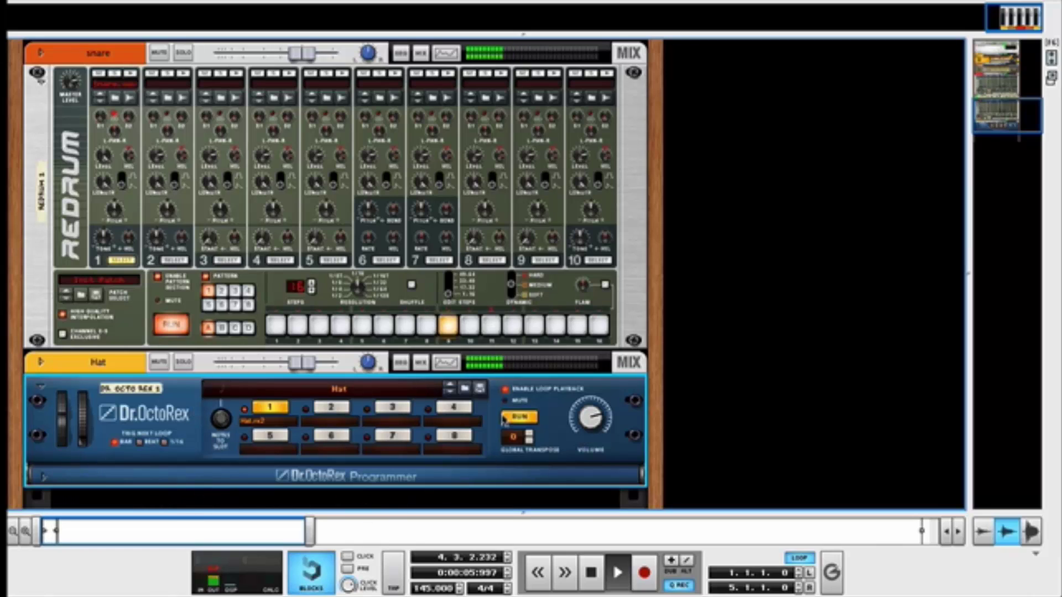
- Extend the snare Redrum's pattern to 32 steps and set which range of steps is edited
click(578, 326)
click(577, 328)
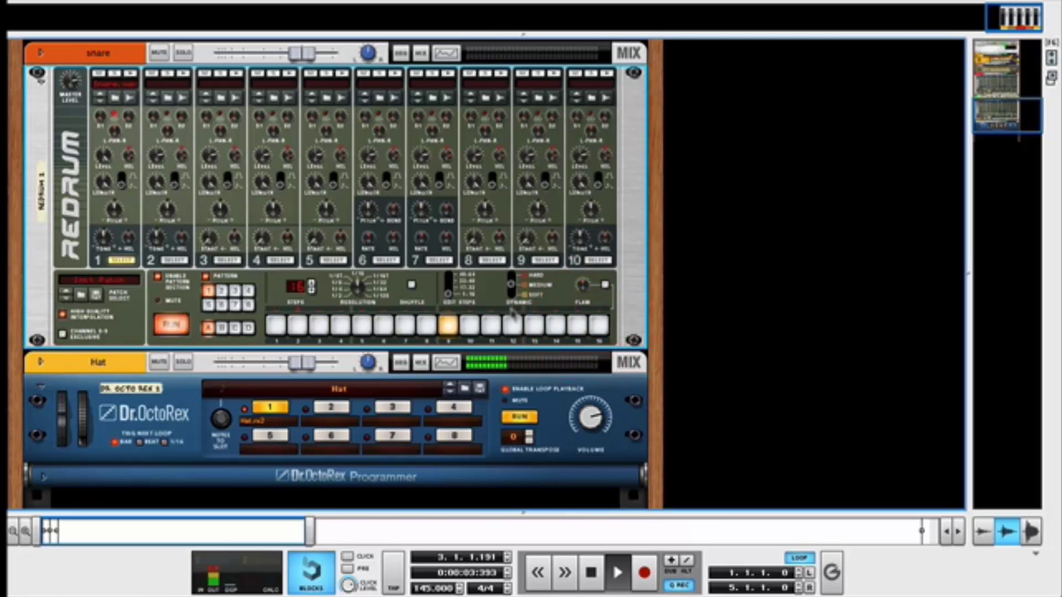
click(311, 283)
click(311, 283)
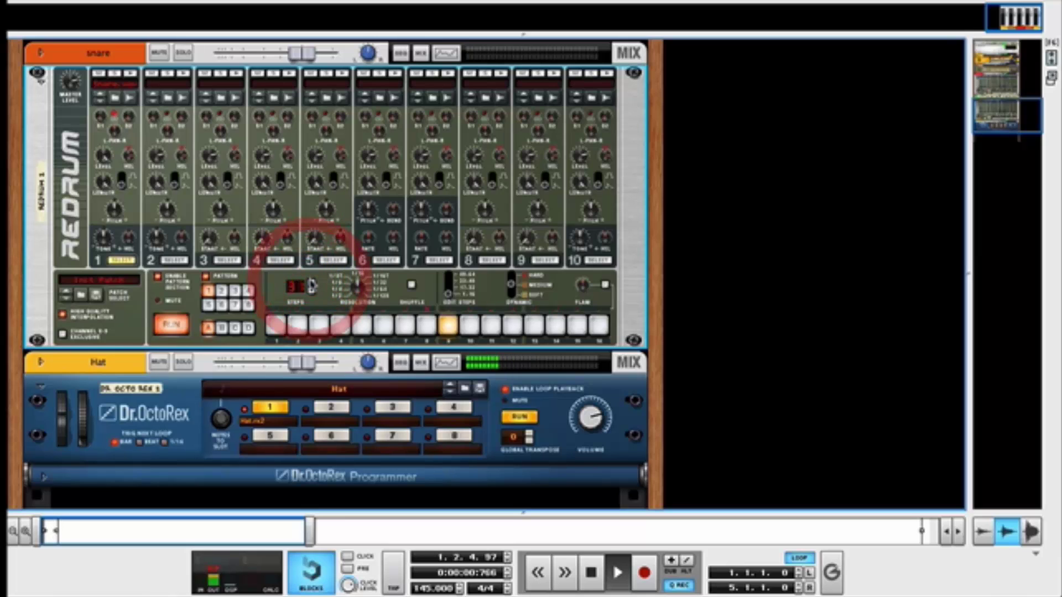
click(447, 292)
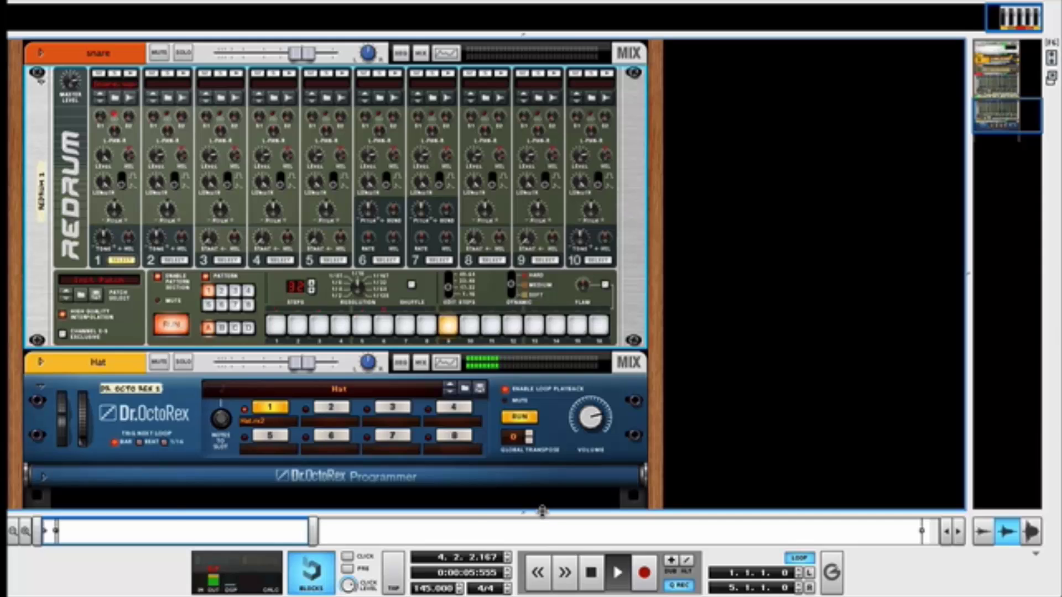
- In the sequencer, rename the Dr. Octo Rex 2 track as hat and the Redrum 2 track as snare
click(543, 510)
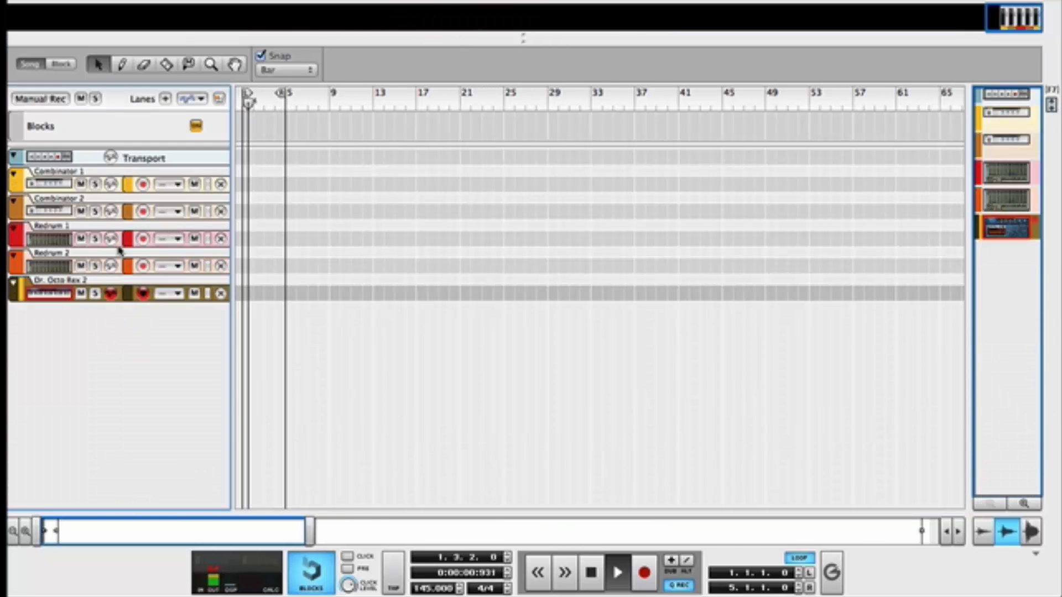
double_click(48, 280)
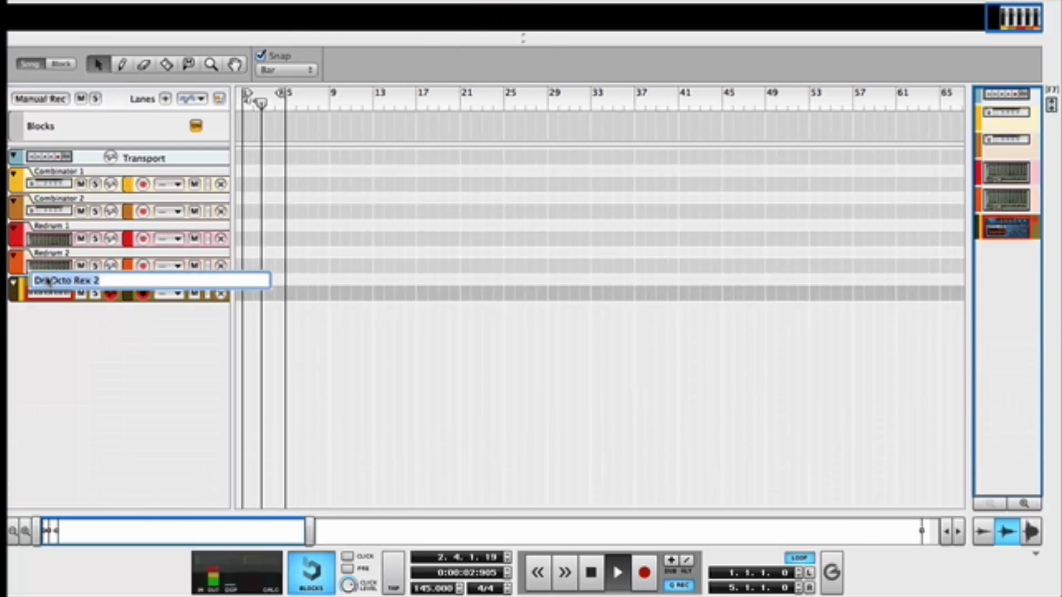
text(hat)
key(Return)
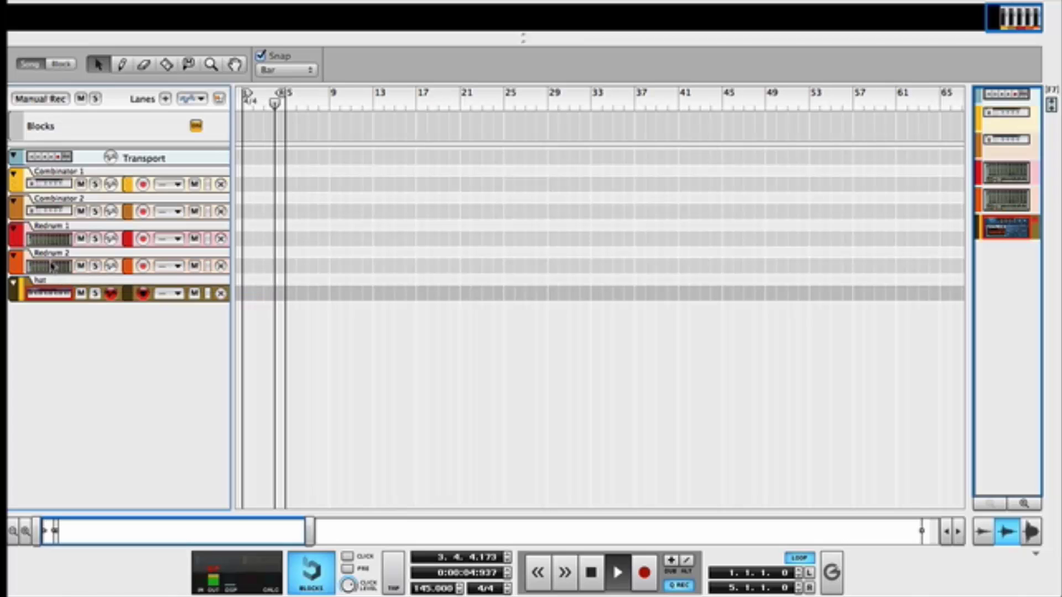
double_click(52, 253)
text(snare)
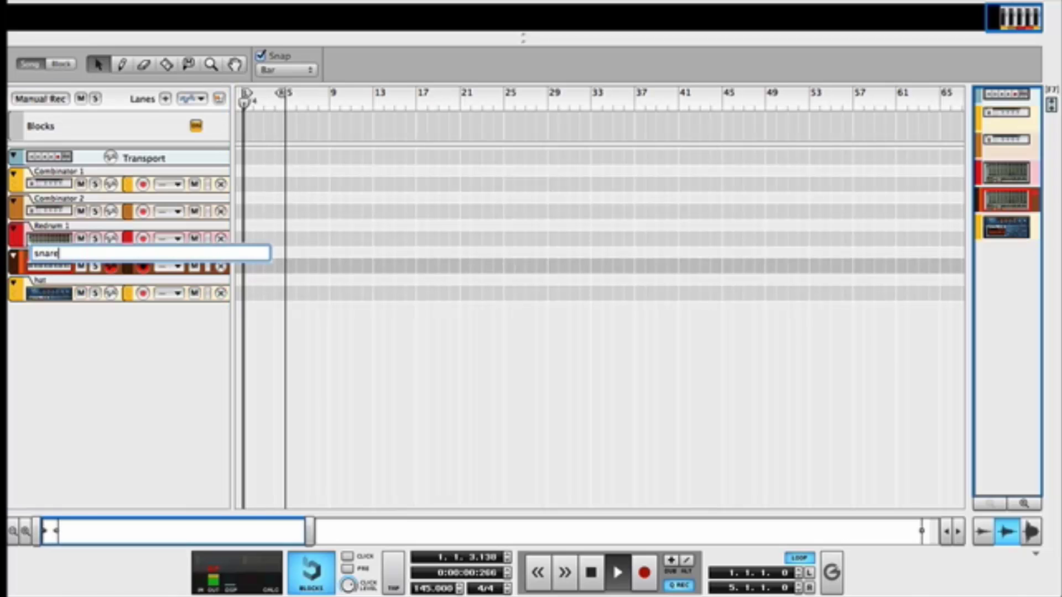
key(Return)
- Rename the Redrum 1 track as kick and the Combinator 2 track as 808
double_click(52, 226)
text(k)
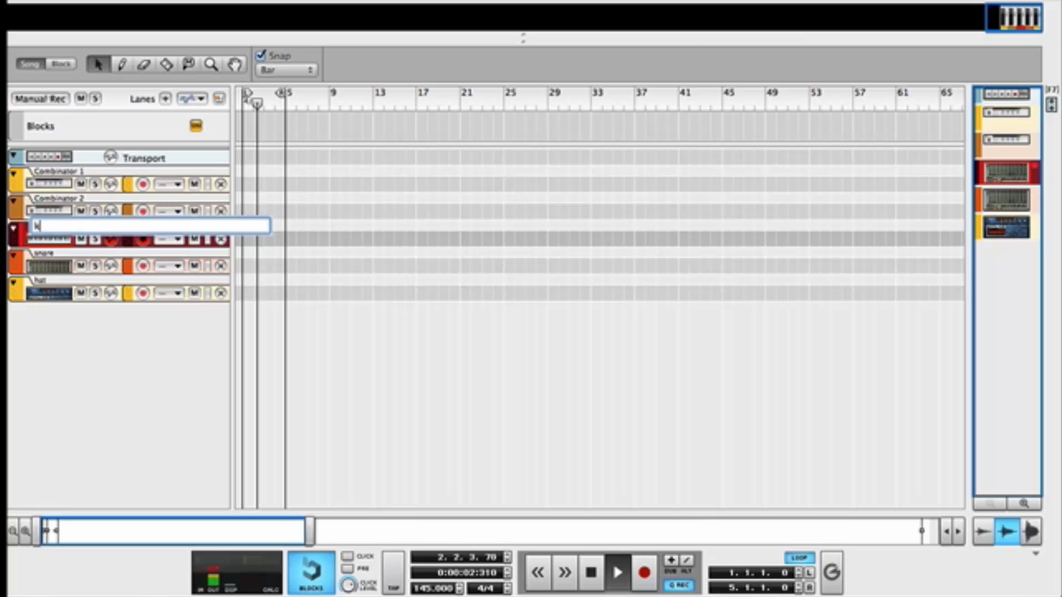
text(cik)
key(BackSpace)
key(BackSpace)
key(BackSpace)
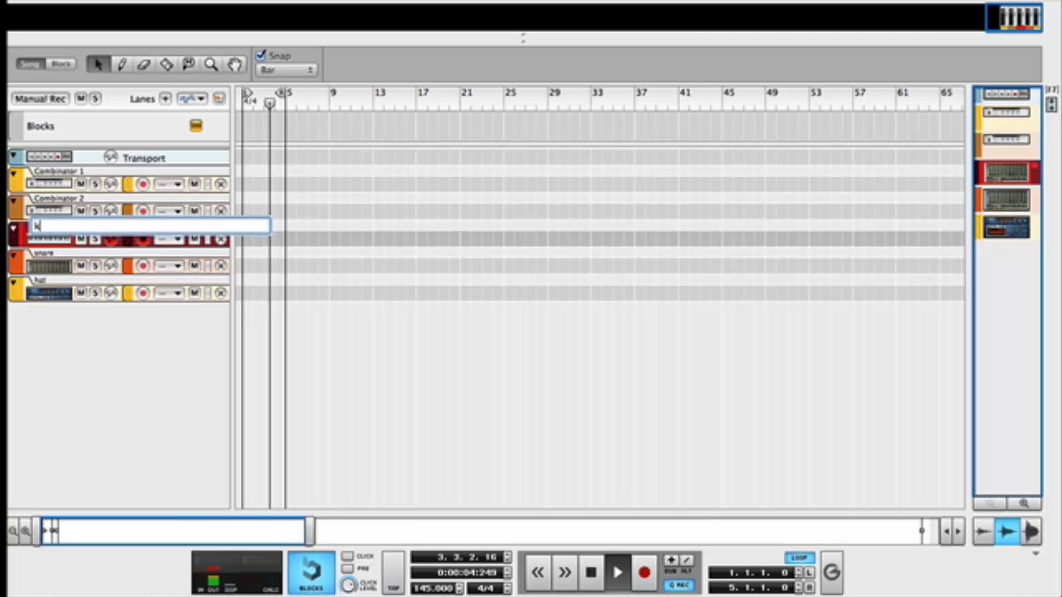
key(Return)
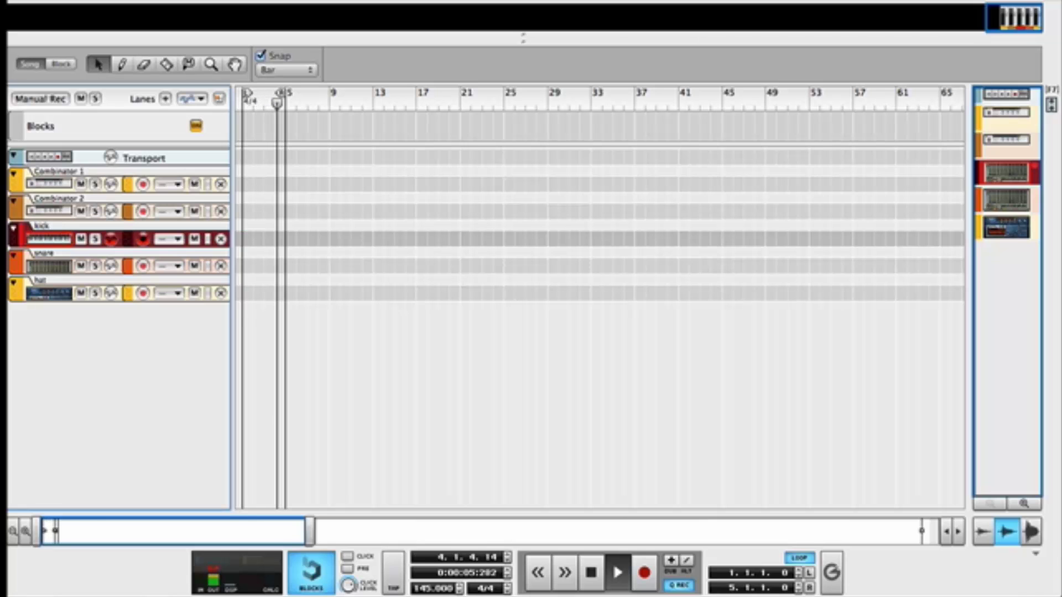
double_click(64, 199)
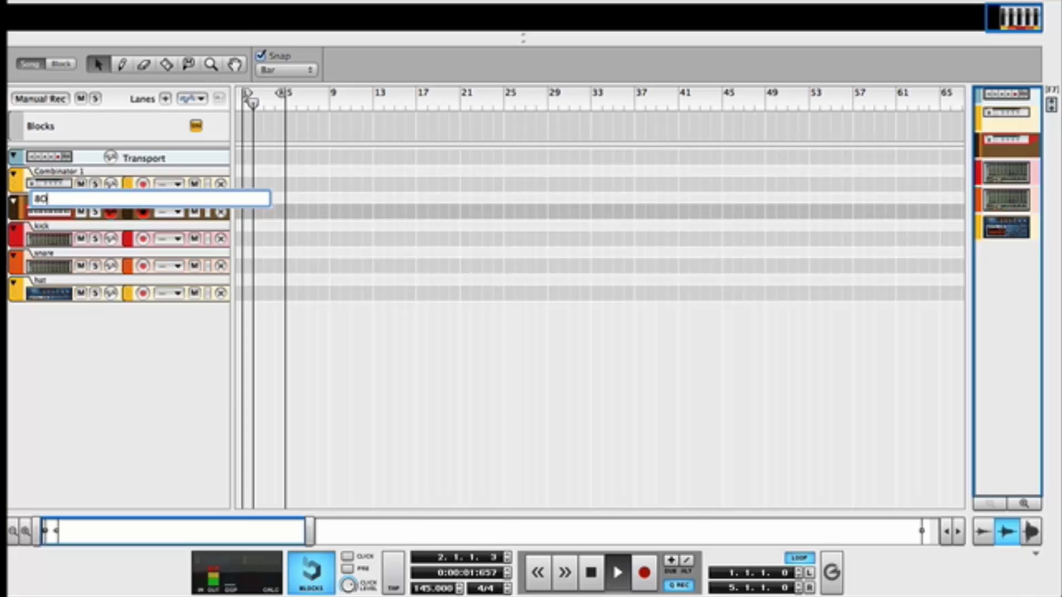
key(Return)
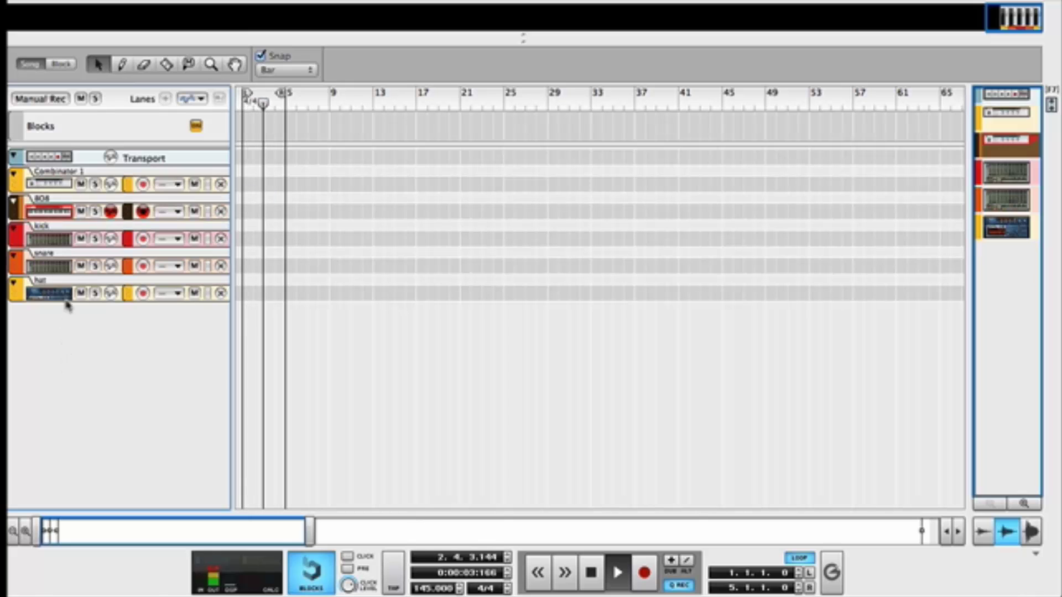
- Rename the Combinator 1 track as Trappa.Arp
double_click(56, 176)
text(Tra)
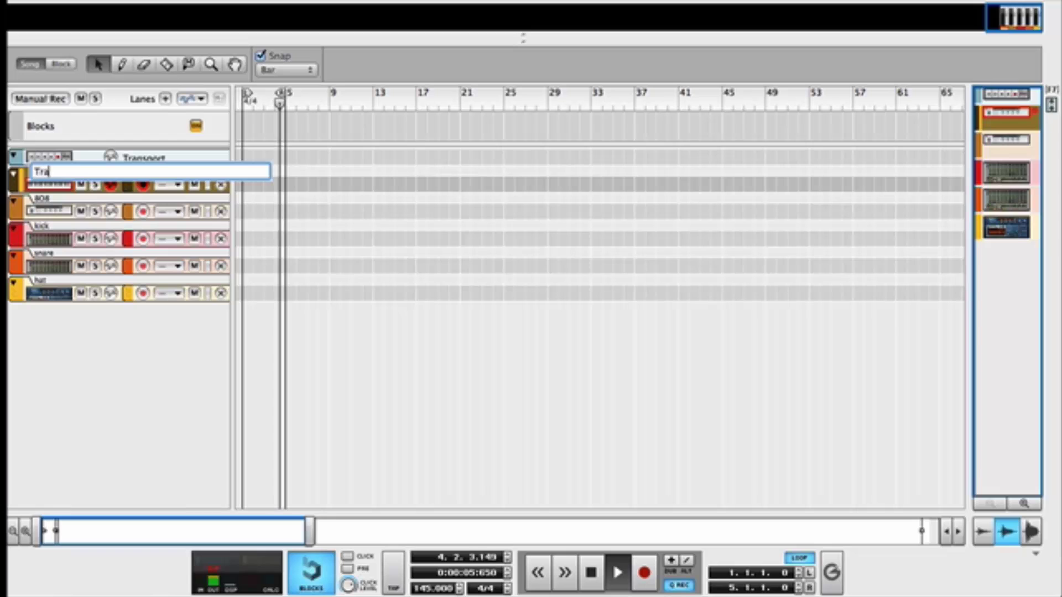
text(ppa.A)
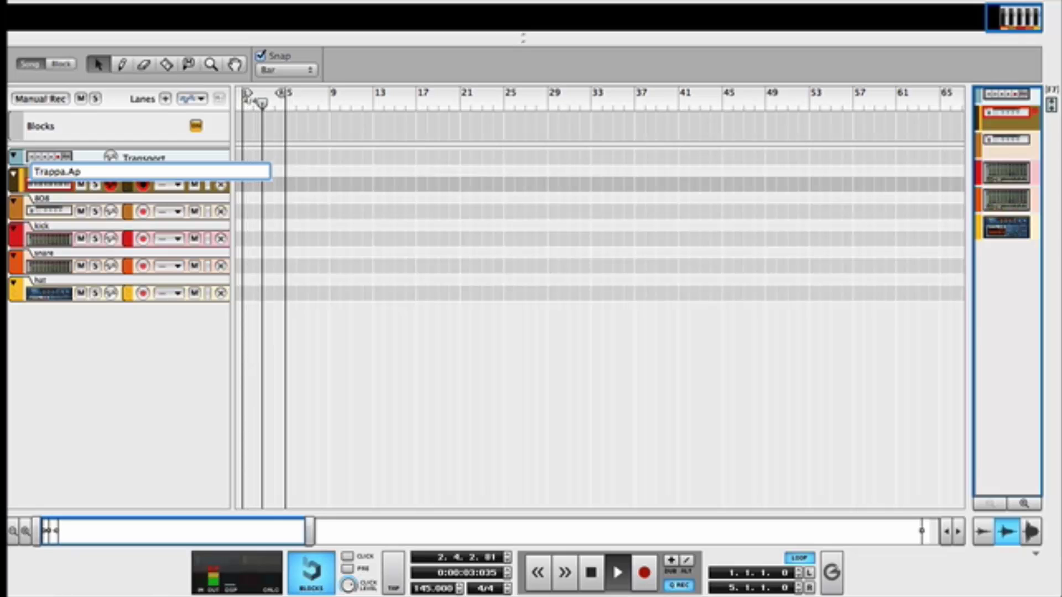
text(rp)
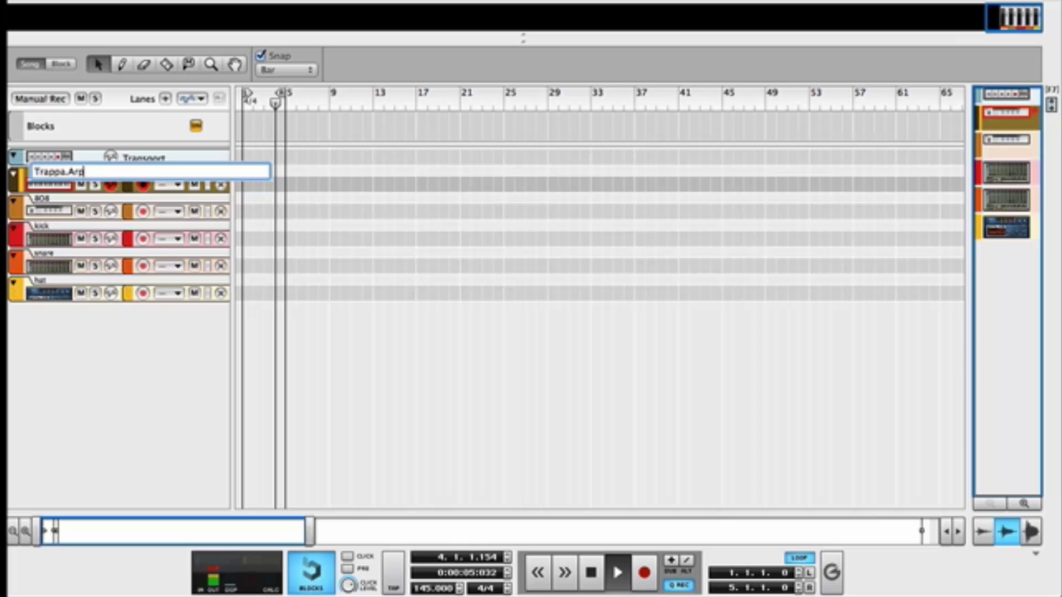
key(Return)
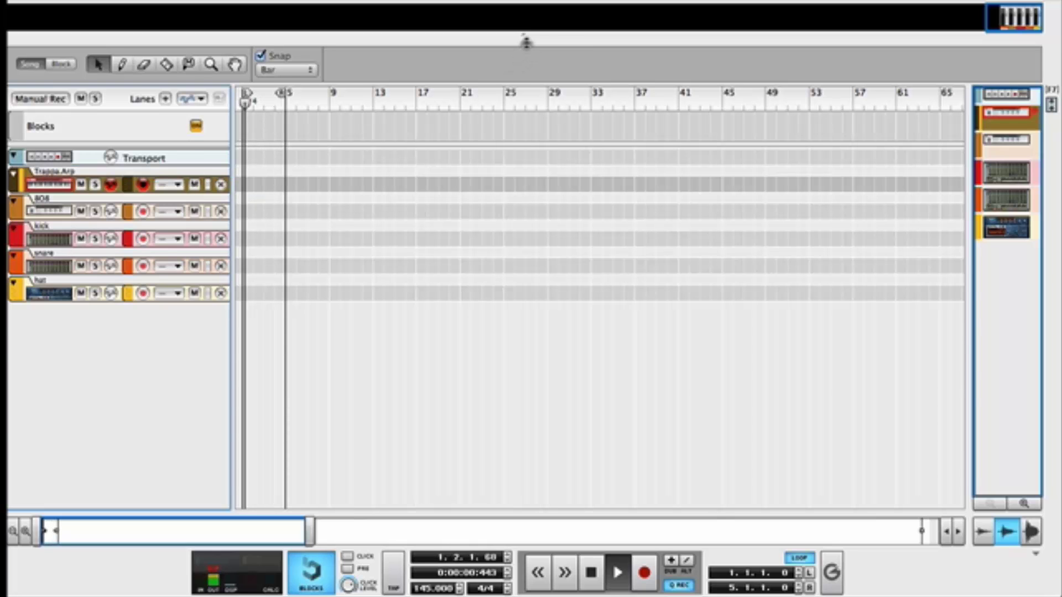
- Expand the programmer of the hat Dr. Octo Rex in the rack and copy its loop to the hat track
drag(526, 40, 514, 359)
scroll(514, 252, down, 10)
scroll(515, 251, up, 2)
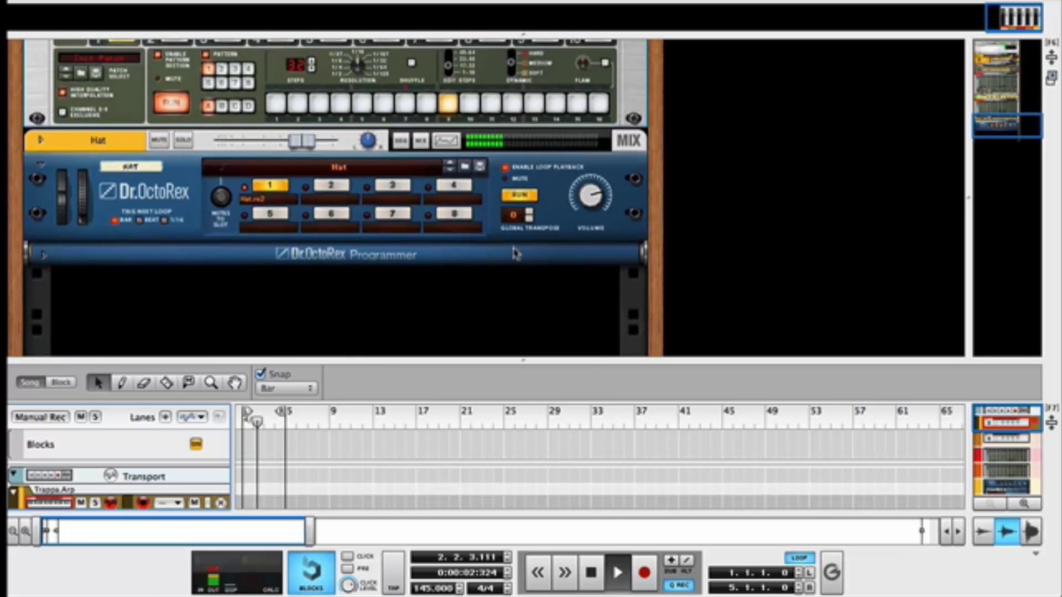
click(514, 248)
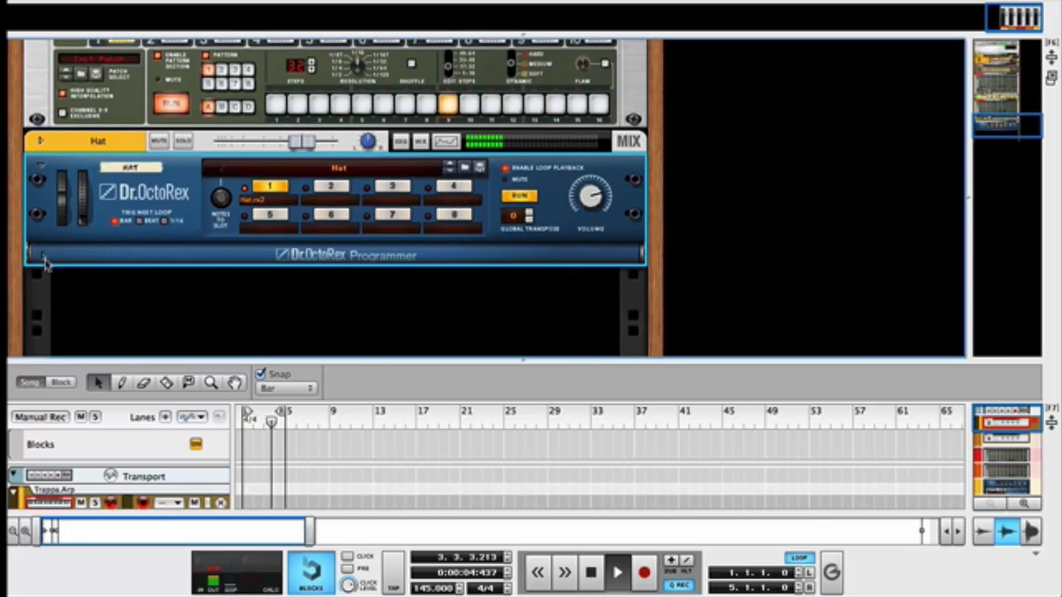
click(44, 258)
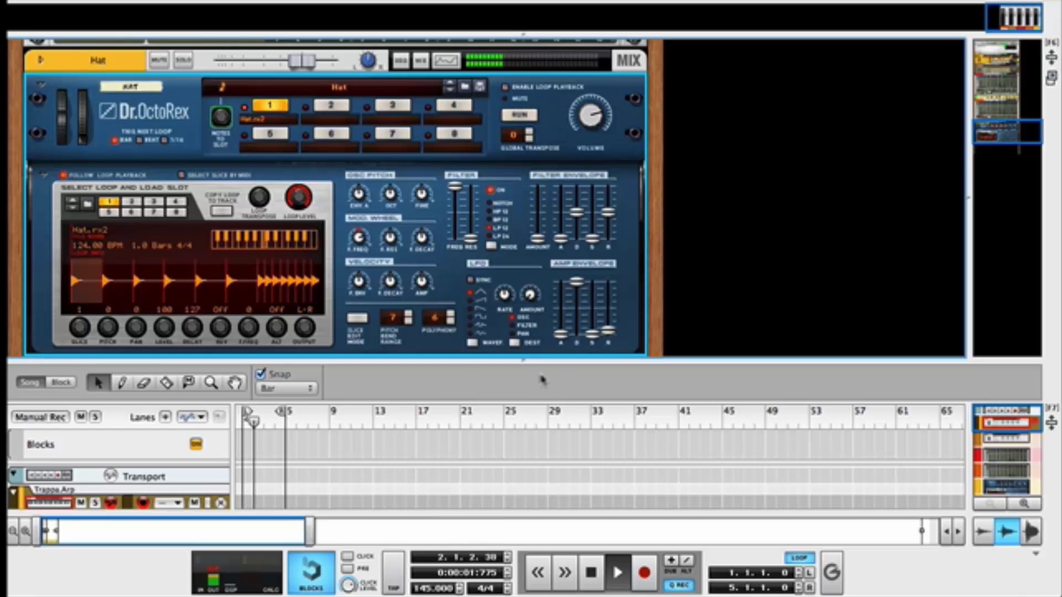
- Copy the snare Redrum's pattern to its sequencer track and clear the pattern from the device
scroll(332, 199, up, 3)
right_click(643, 161)
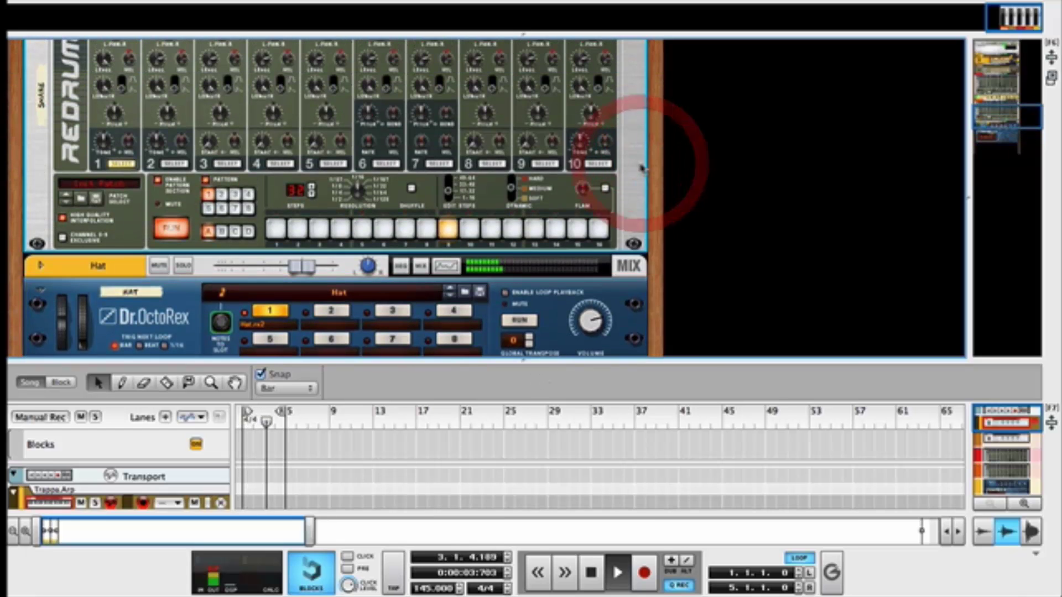
click(740, 444)
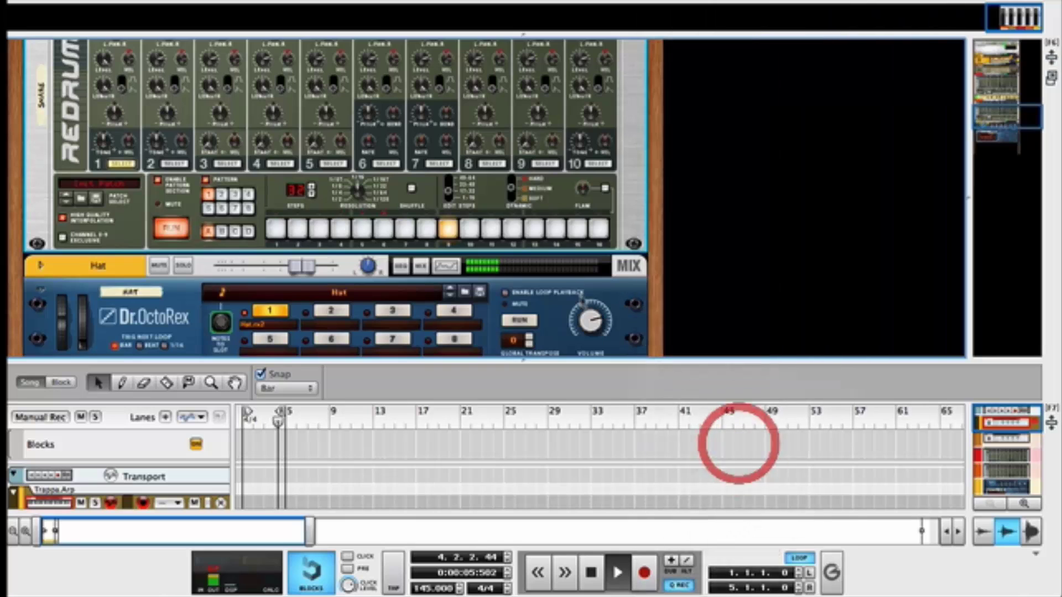
right_click(632, 178)
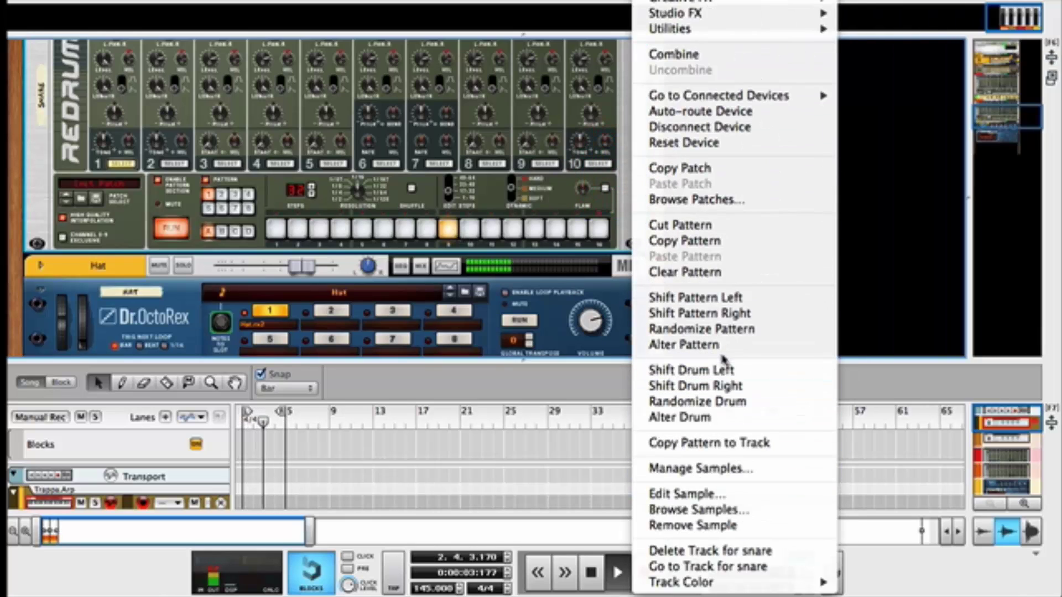
click(698, 272)
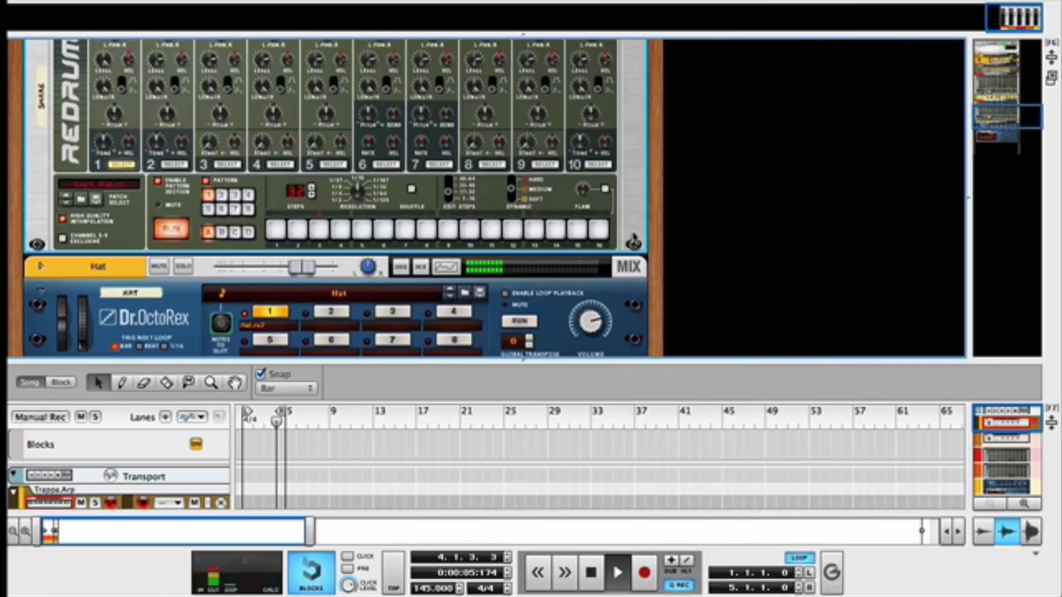
- Copy the kick Redrum's pattern to its sequencer track and clear the pattern from the device
right_click(631, 206)
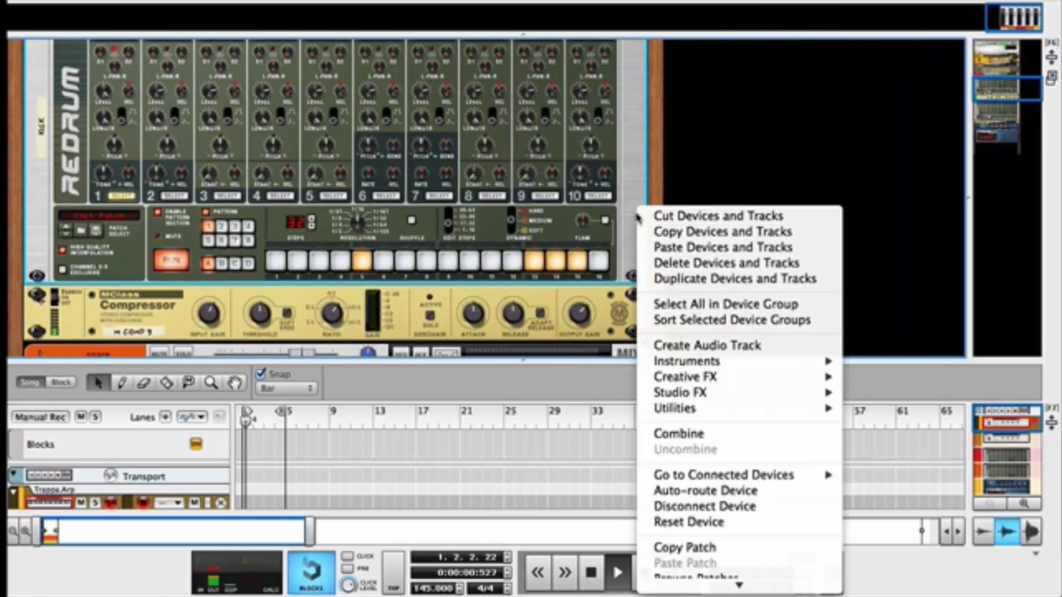
click(733, 450)
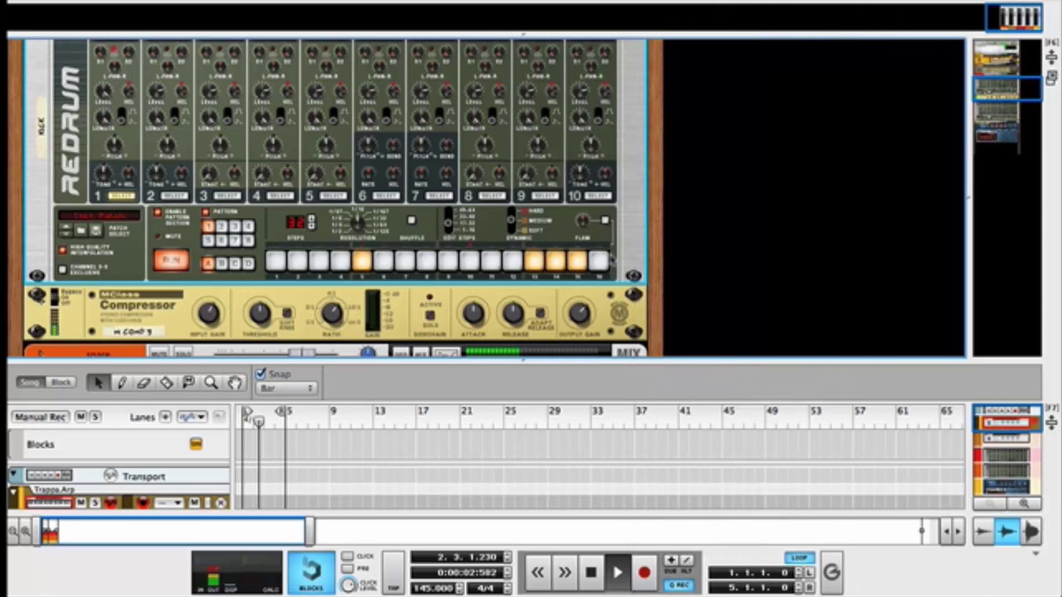
right_click(620, 207)
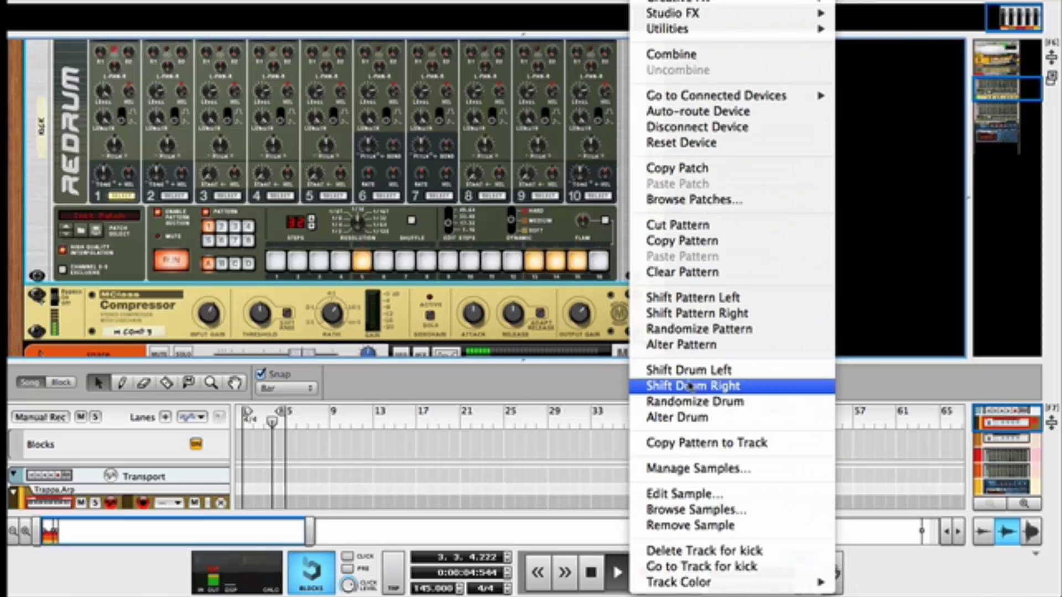
click(689, 273)
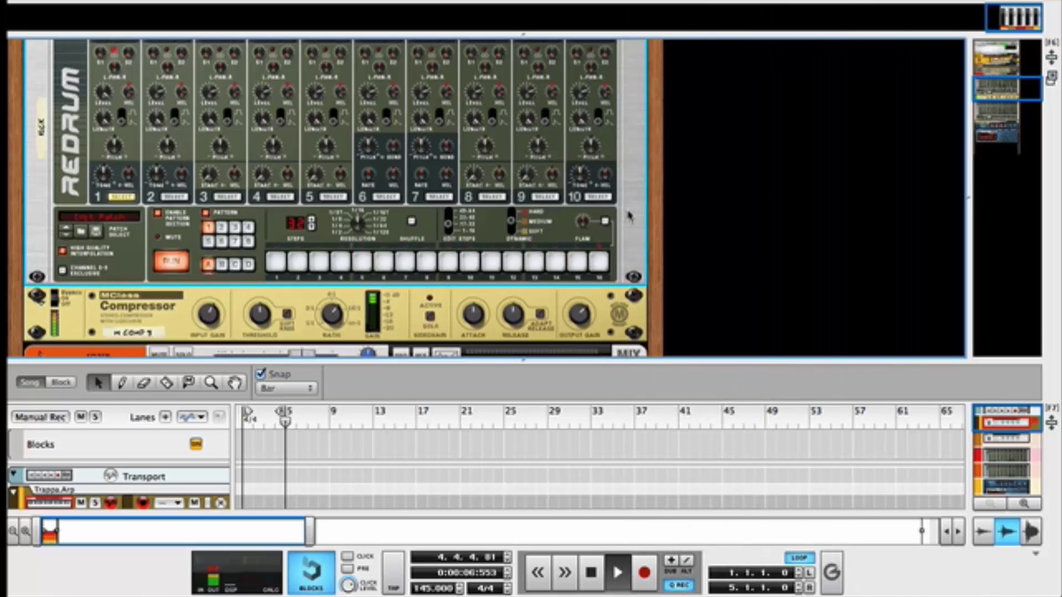
- Join the hat track's repeated clips into a single clip in the sequencer and make the 808 track active
scroll(332, 199, up, 5)
scroll(621, 186, up, 3)
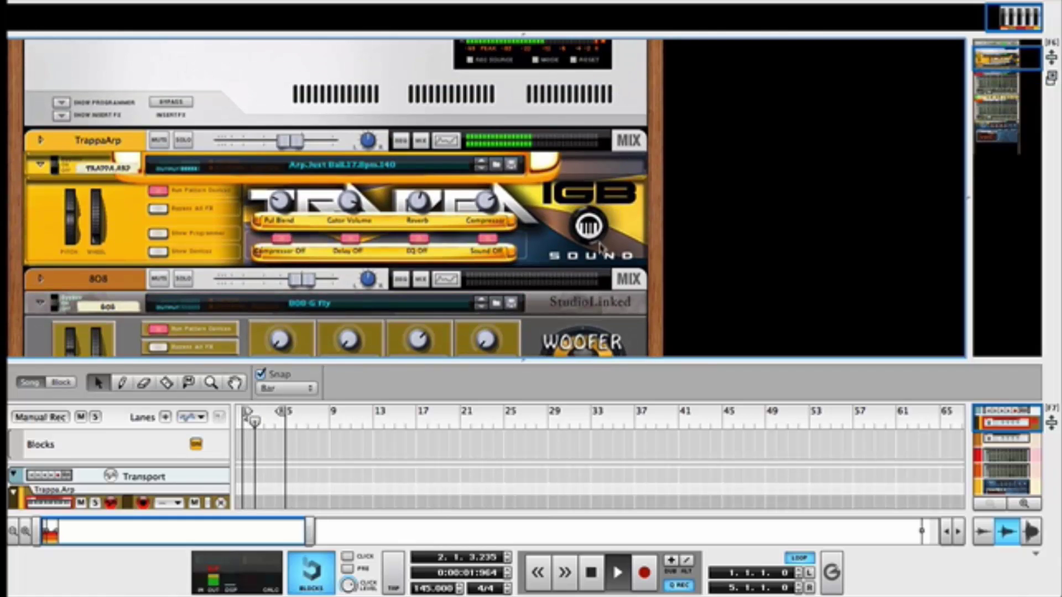
drag(622, 362, 510, 8)
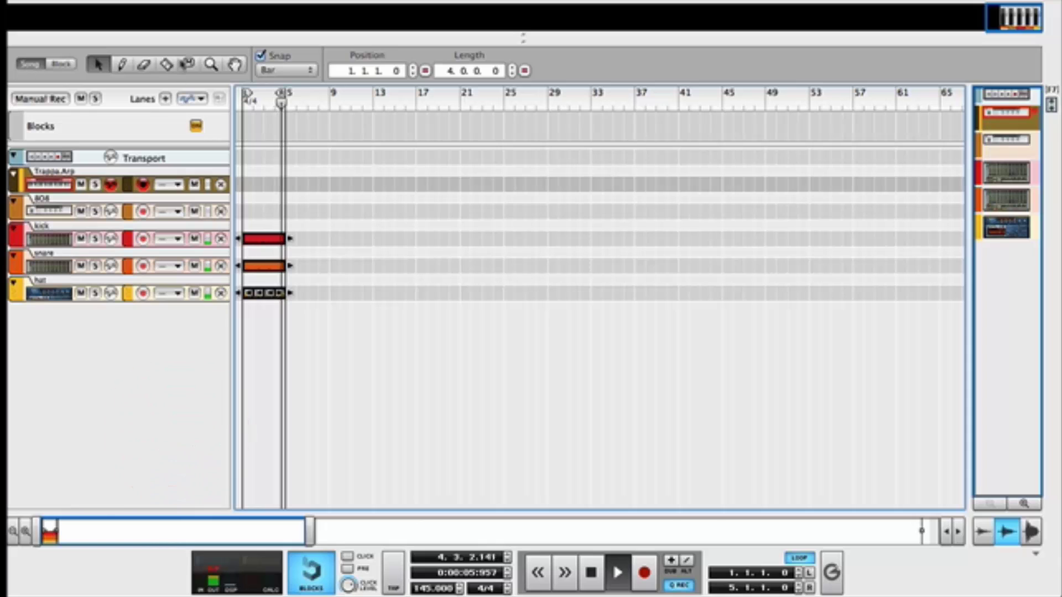
key(Down)
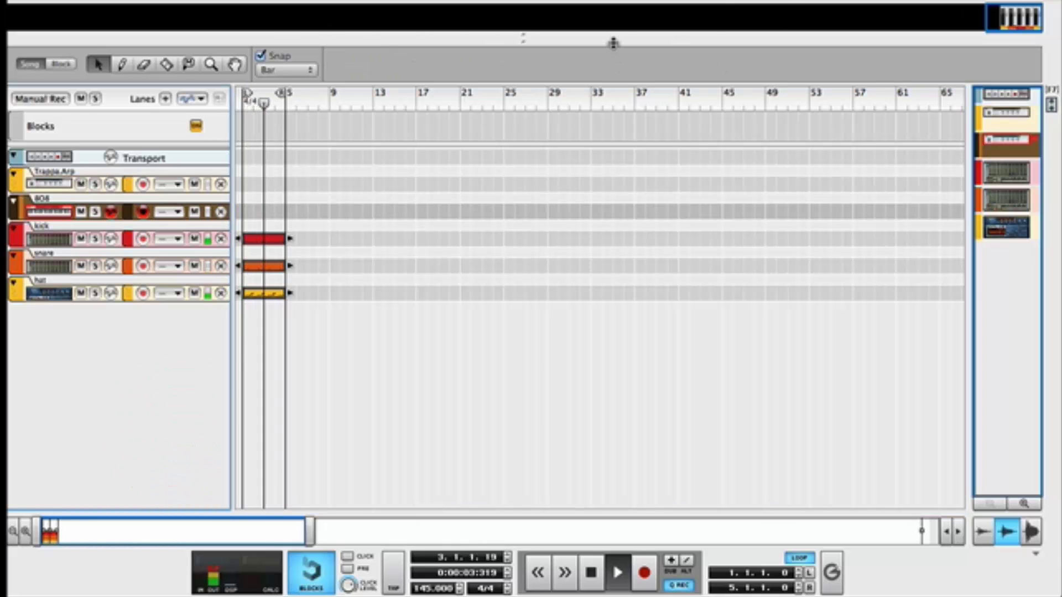
- Raise the level fader slightly on the 808 mix channel in the rack
drag(612, 36, 628, 344)
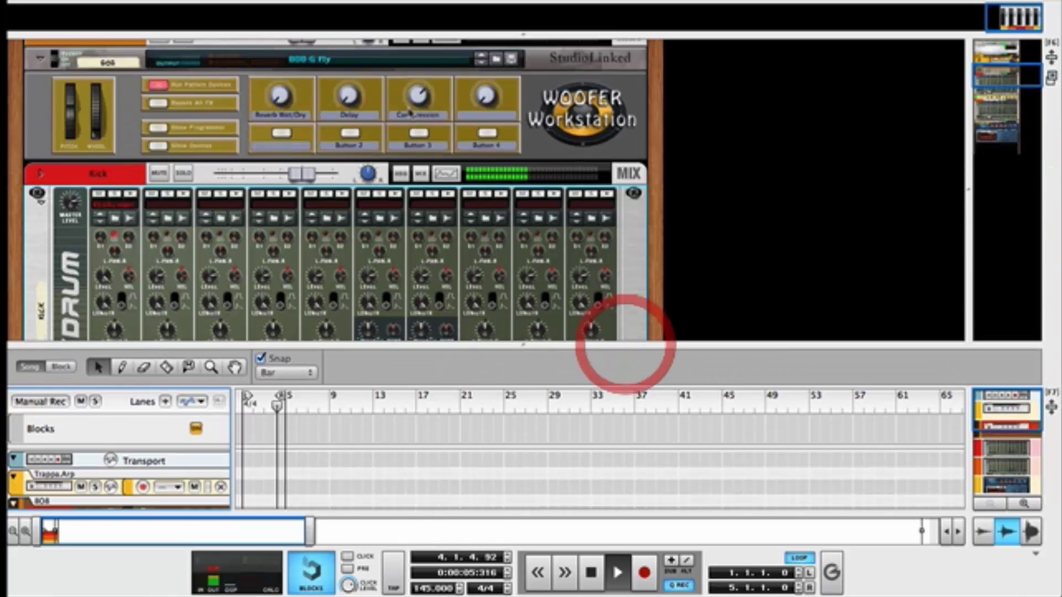
scroll(301, 164, up, 5)
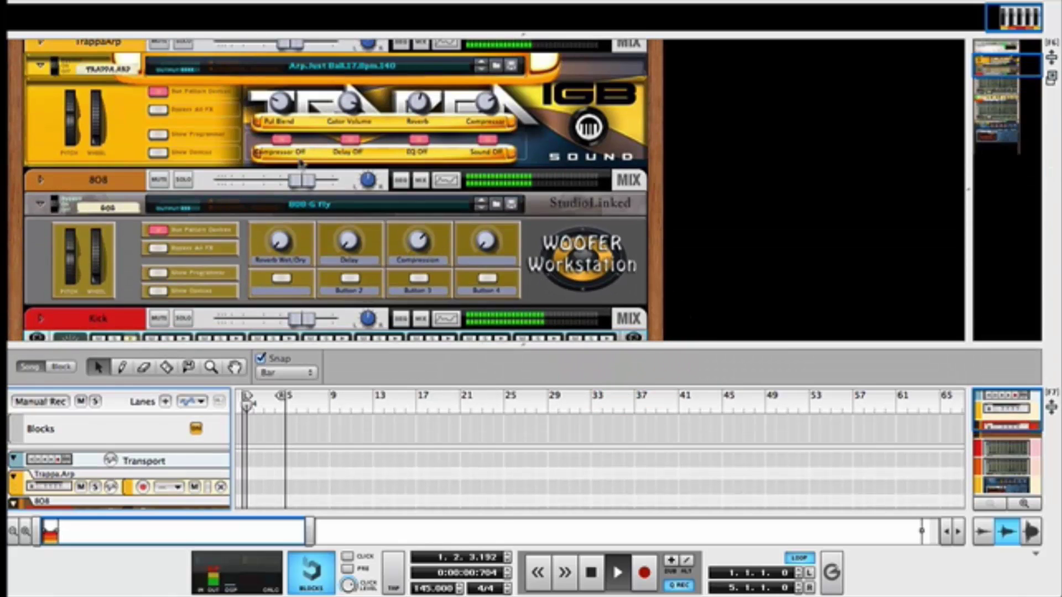
drag(306, 181, 310, 183)
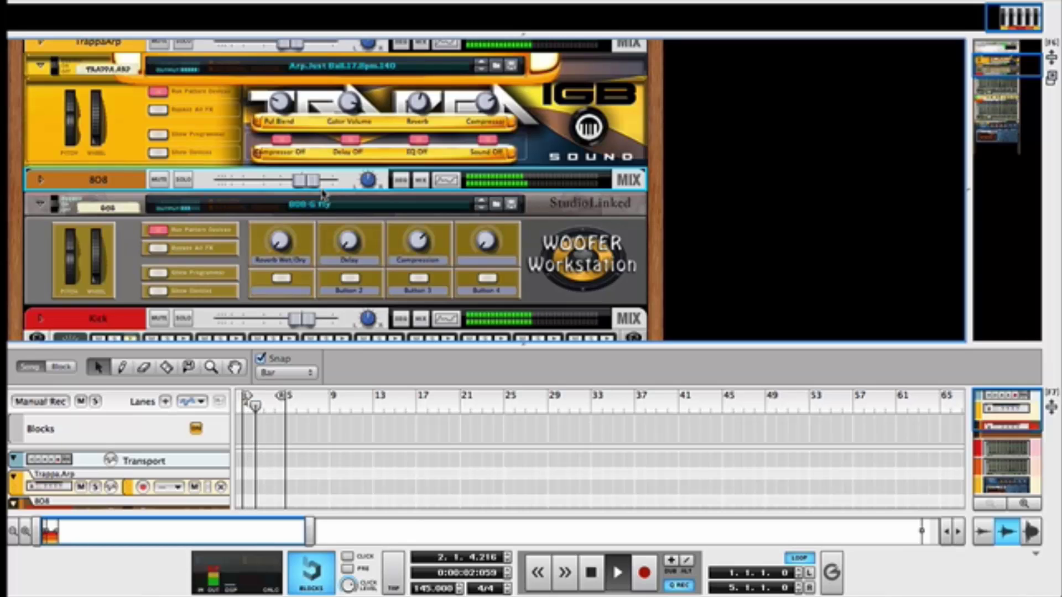
- Add an MClass Compressor to the 808 Woofer Workstation and turn up the compressor's input gain
click(547, 228)
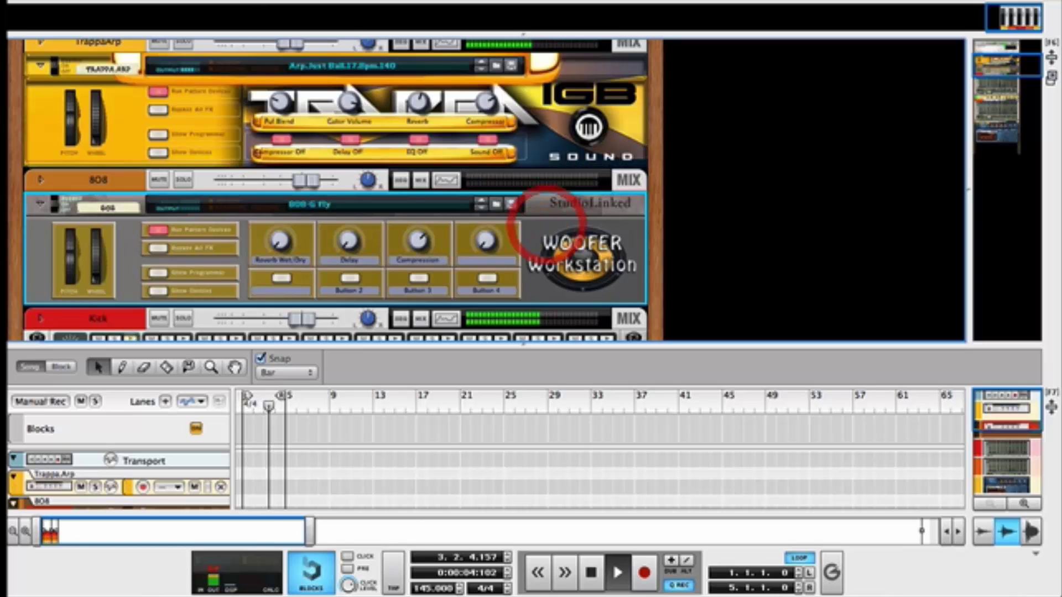
click(193, 1)
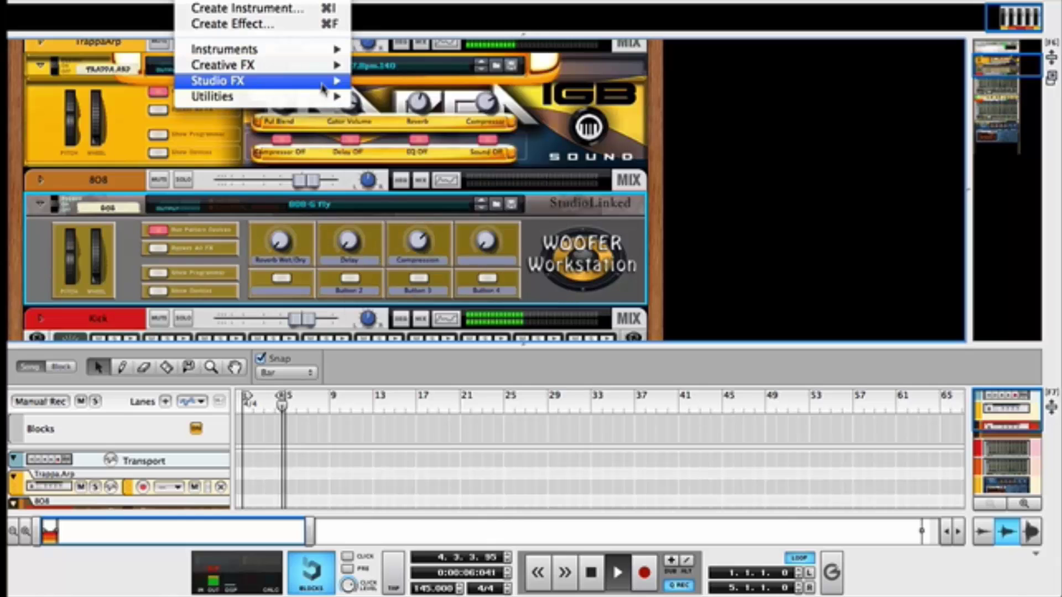
mouse_move(330, 81)
click(488, 169)
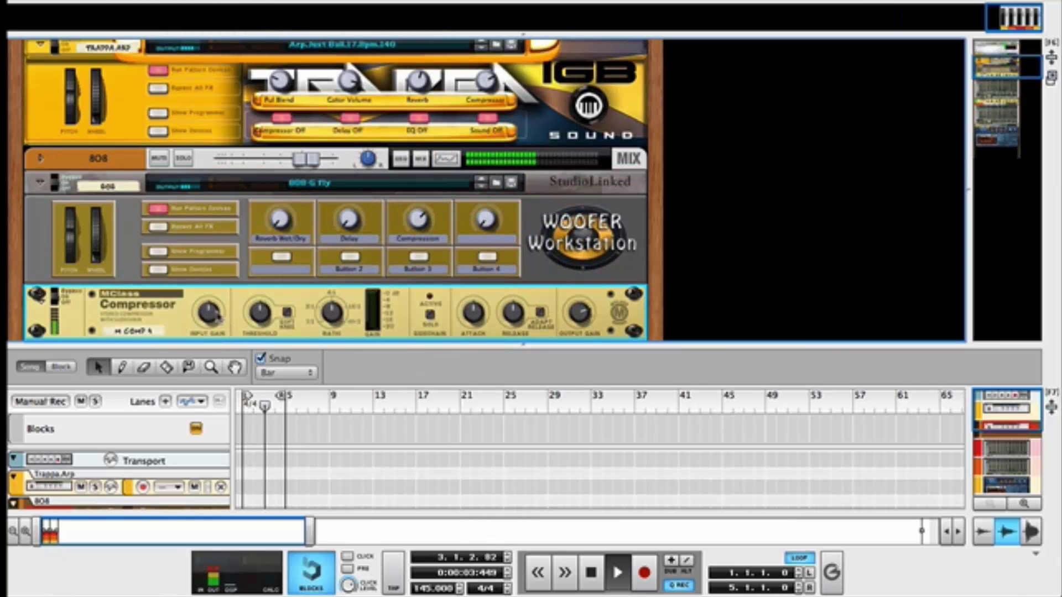
drag(208, 311, 209, 288)
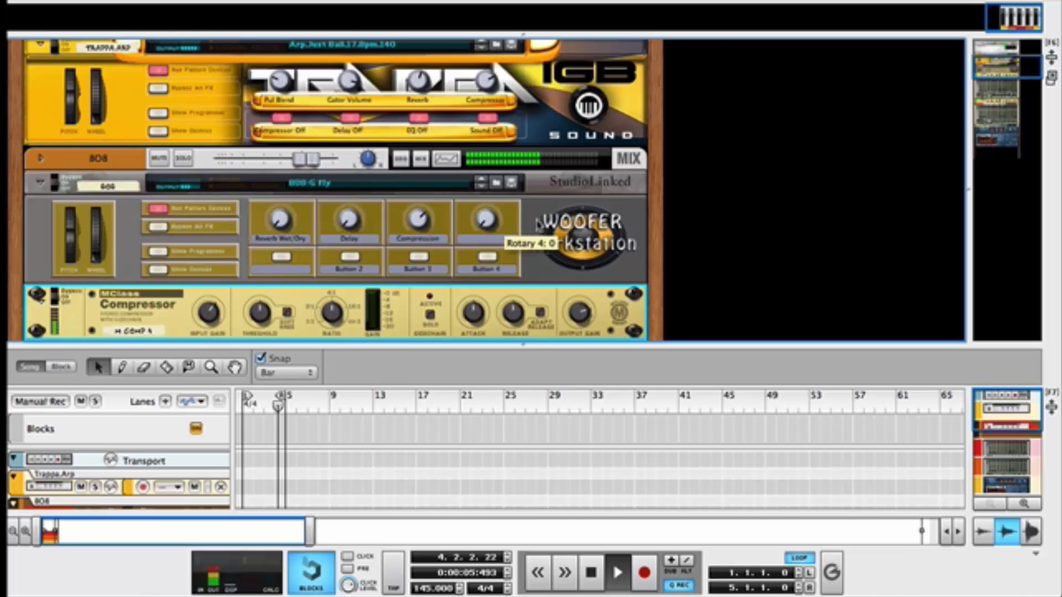
- Add The Echo to the 808 Woofer Workstation and load The Spreader patch into it
click(178, 182)
right_click(177, 183)
mouse_move(248, 49)
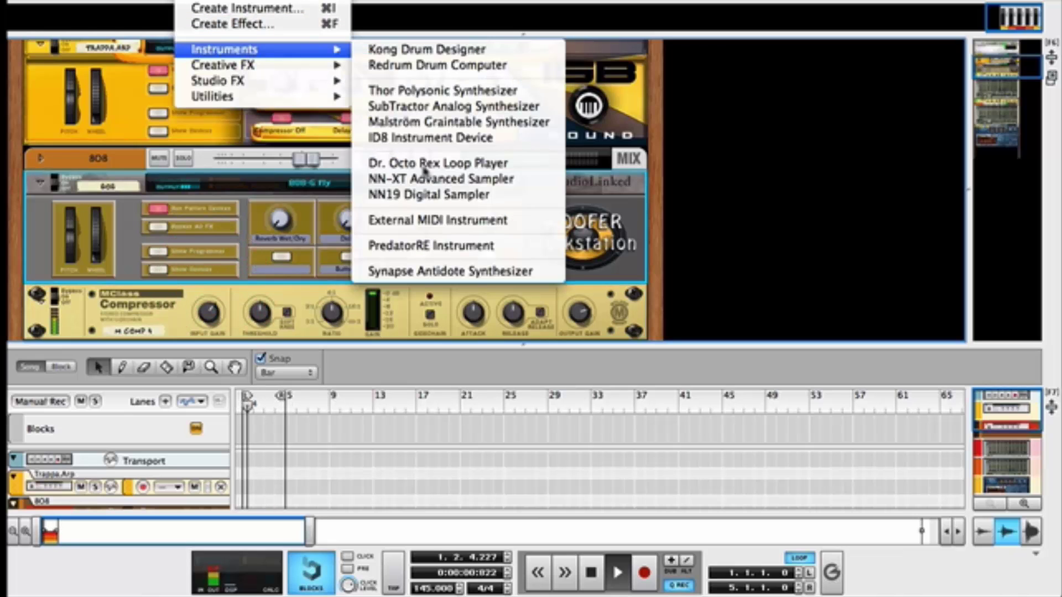
mouse_move(285, 66)
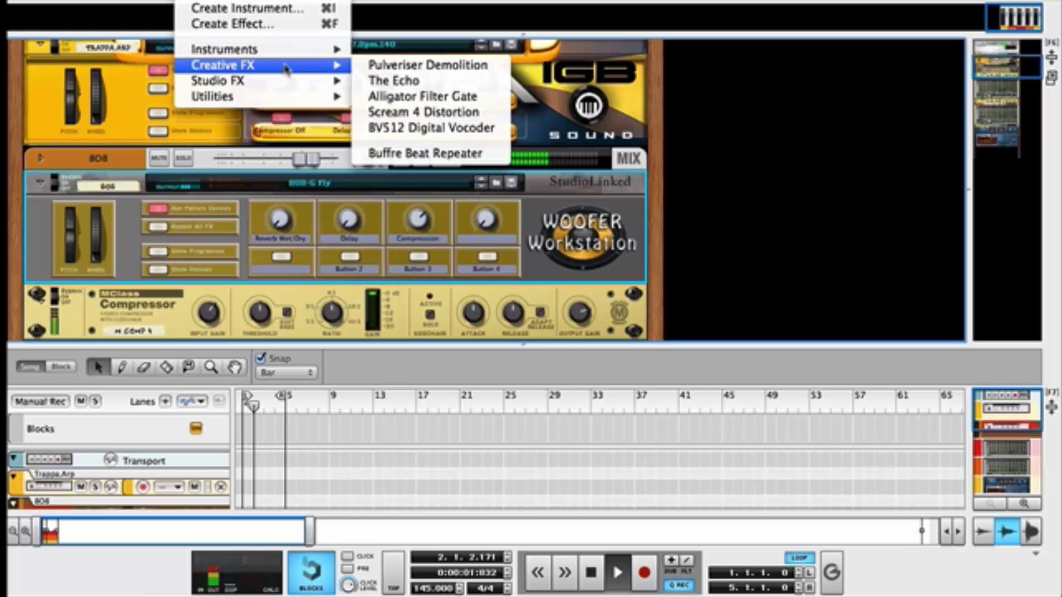
click(393, 80)
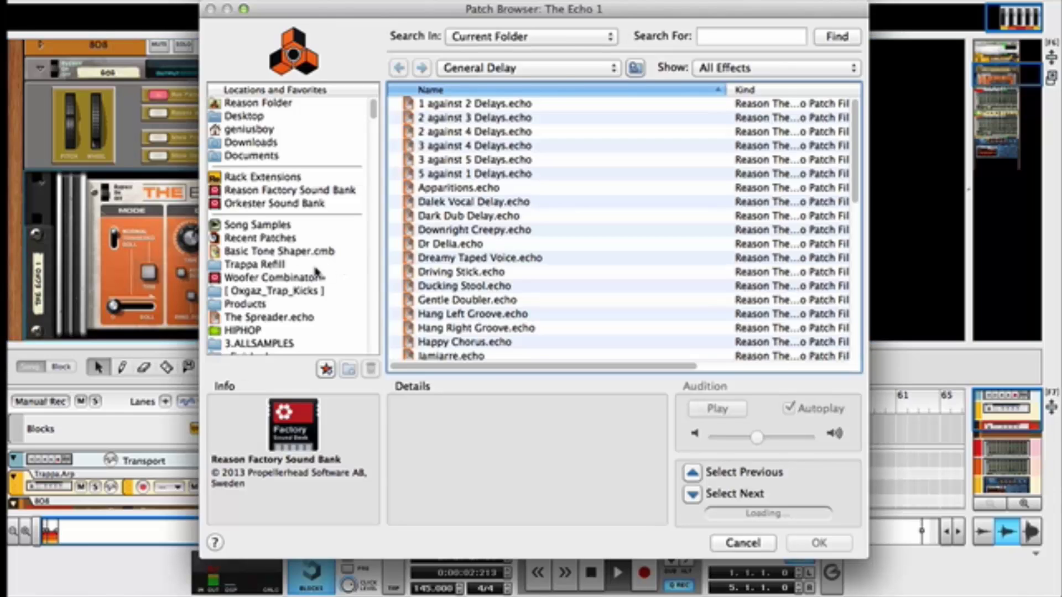
scroll(285, 244, down, 3)
click(284, 238)
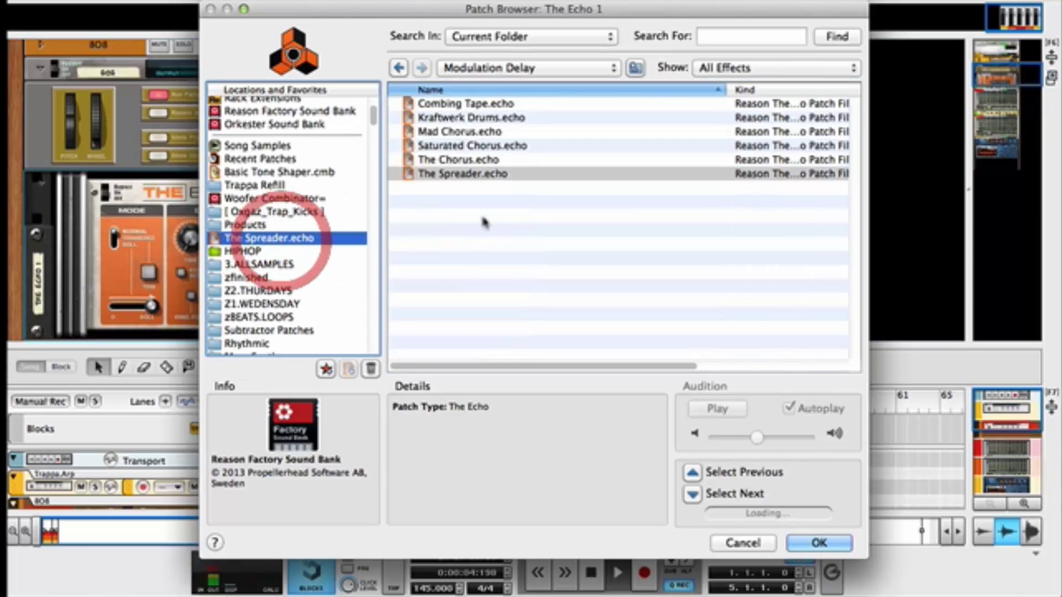
key(Return)
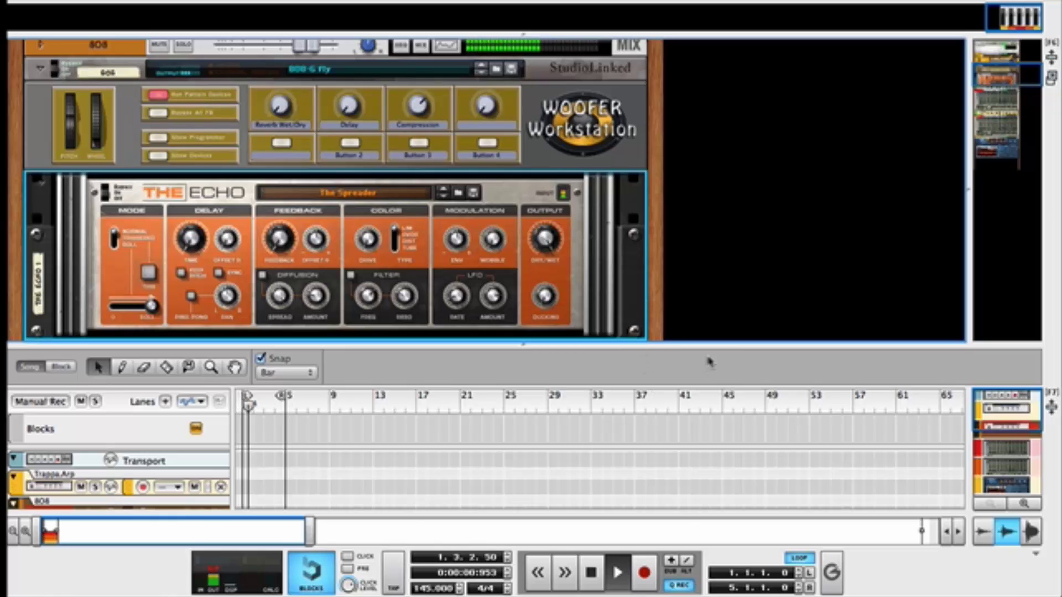
- Record a four-bar 808 part over the loop on the 808 sequencer track, then stop recording and deselect the clip
drag(706, 348, 705, 37)
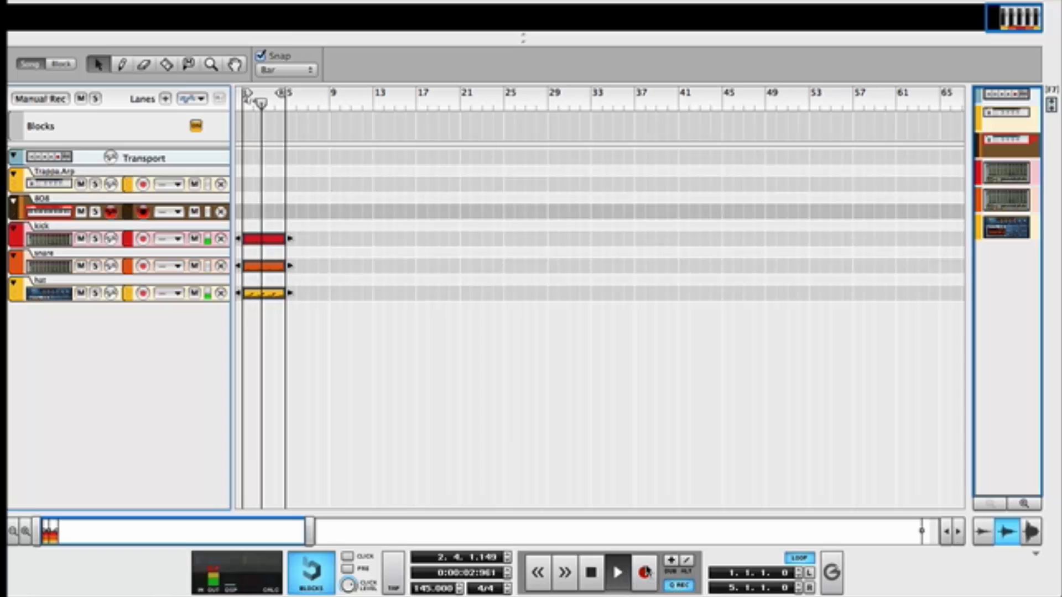
click(645, 573)
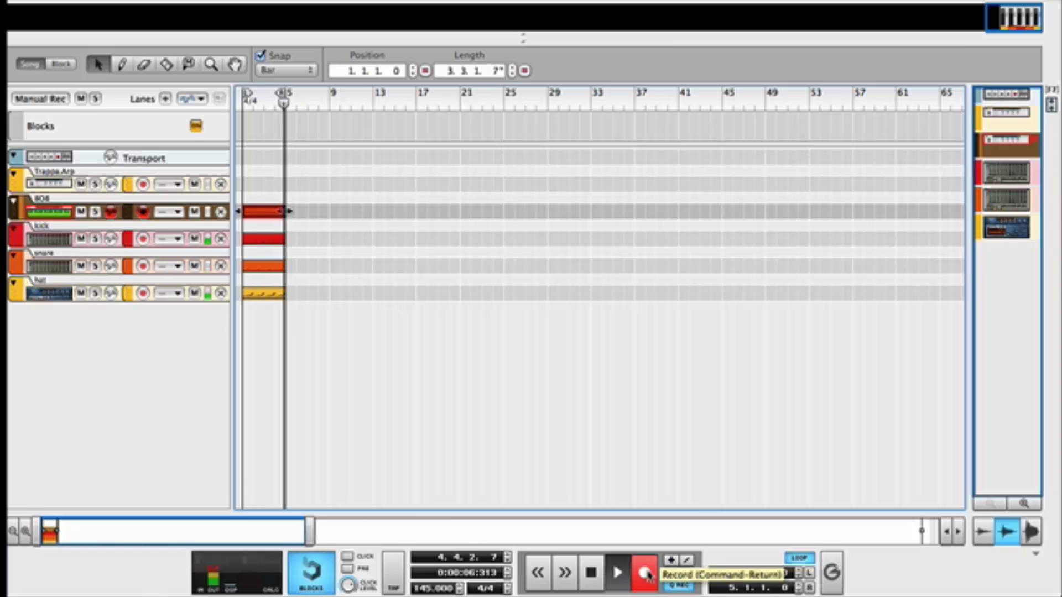
click(646, 574)
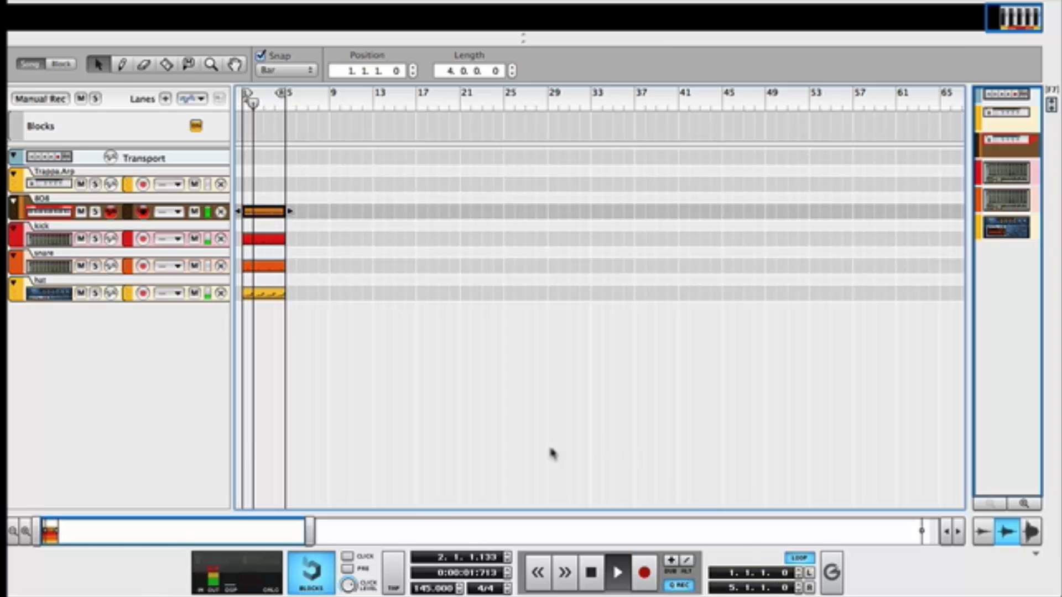
click(99, 408)
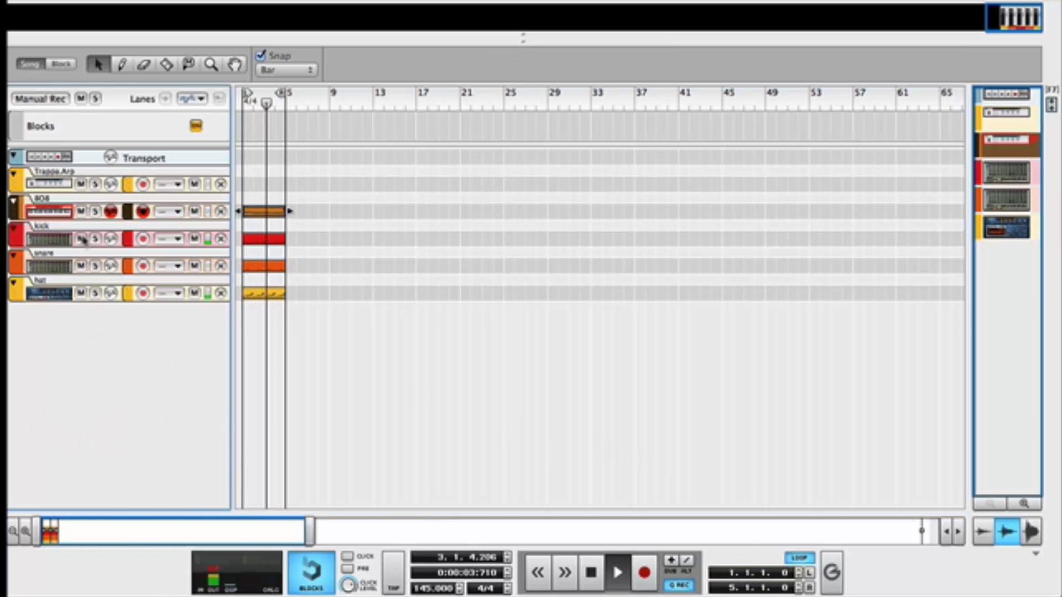
- Create a new instrument below the Hat Dr. OctoRex from the factory Synth Poly patch Ambient PPG Piano.thor
click(543, 284)
click(531, 491)
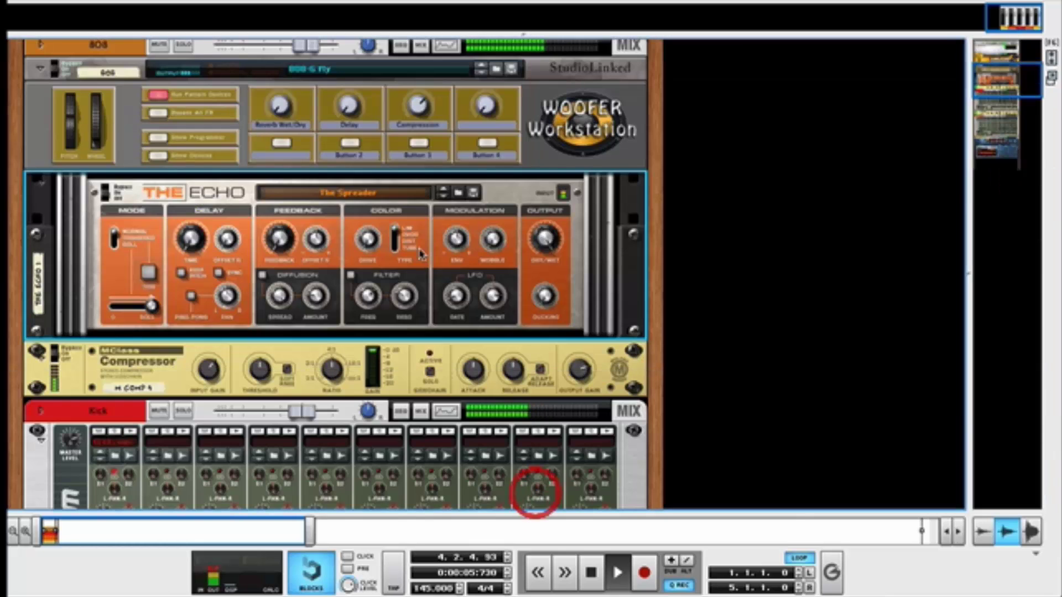
scroll(344, 377, down, 3)
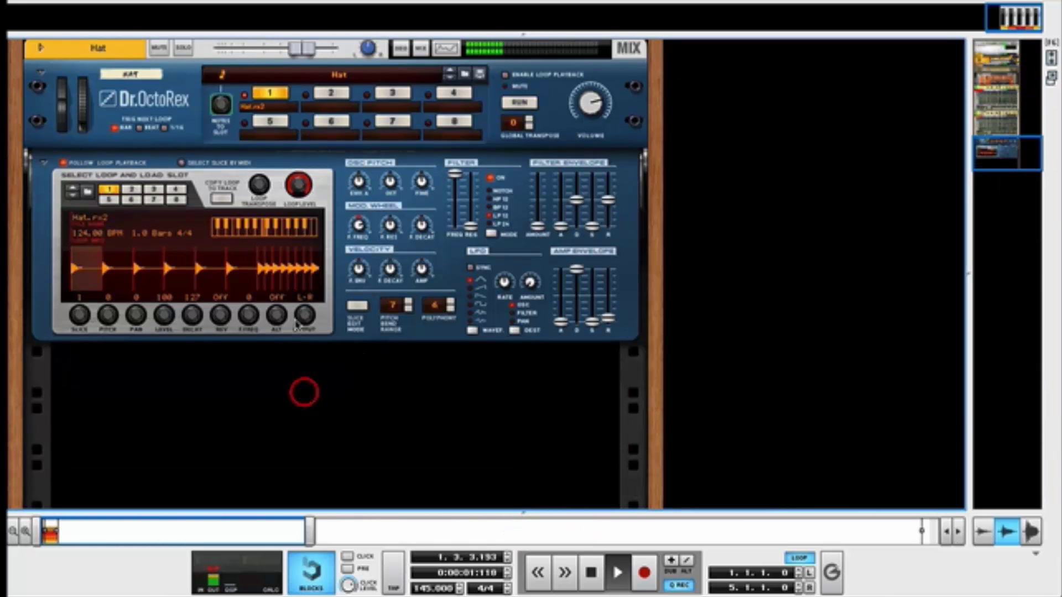
click(227, 1)
click(233, 7)
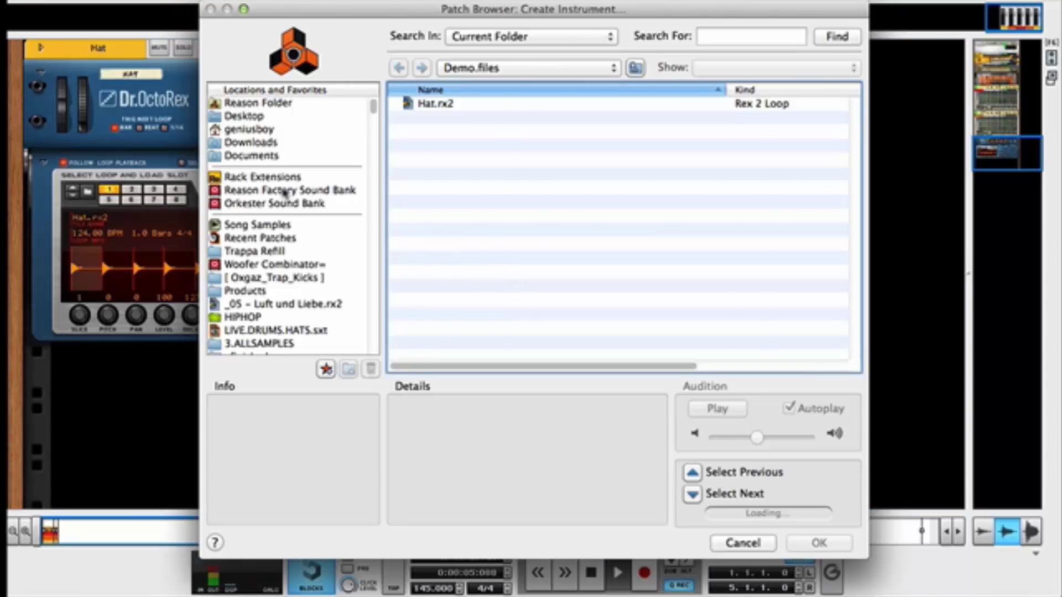
click(285, 192)
double_click(467, 118)
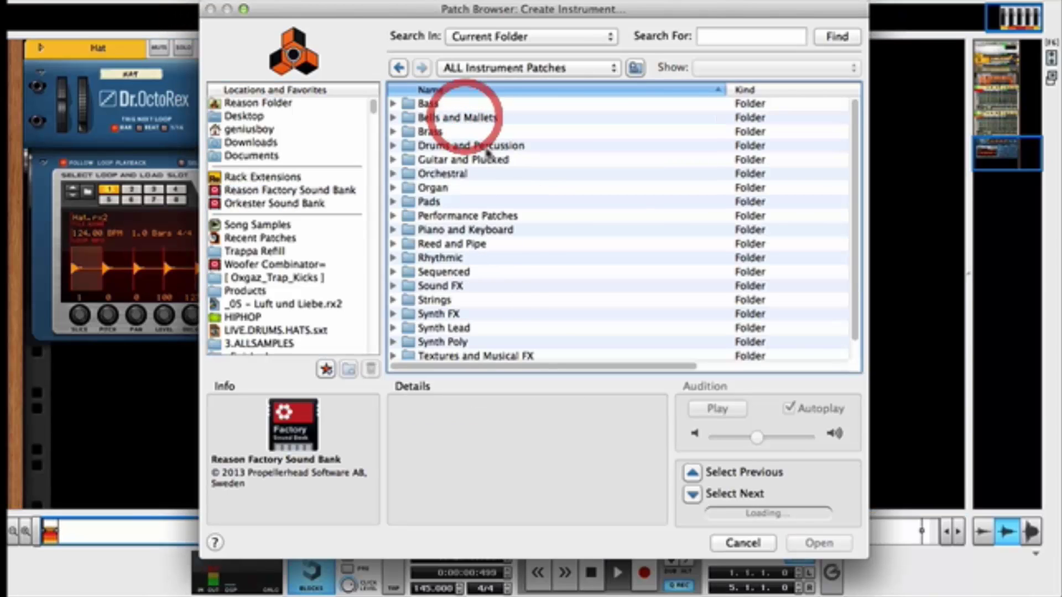
double_click(468, 343)
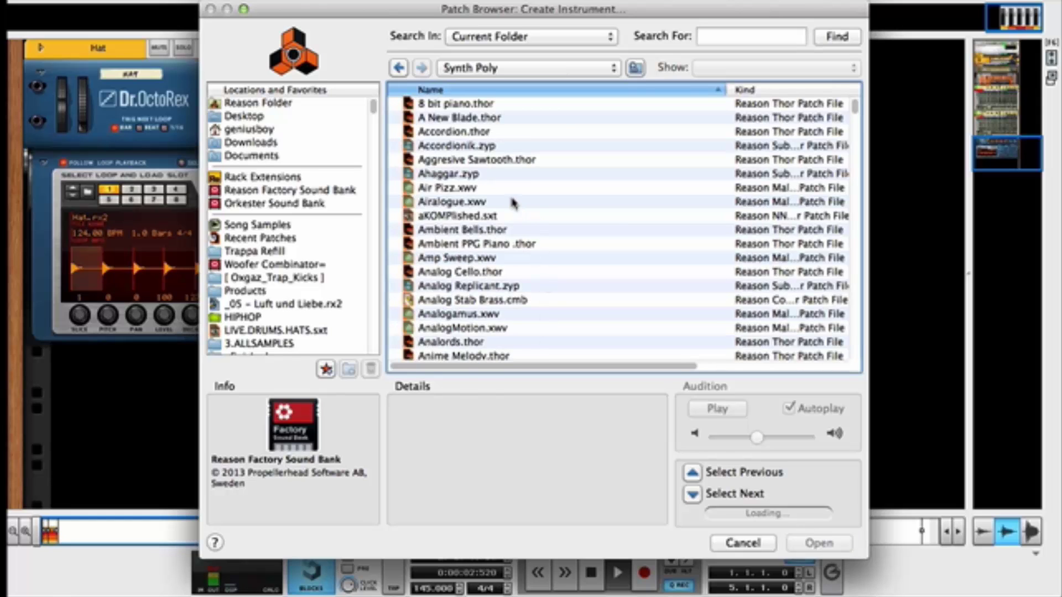
scroll(514, 203, down, 2)
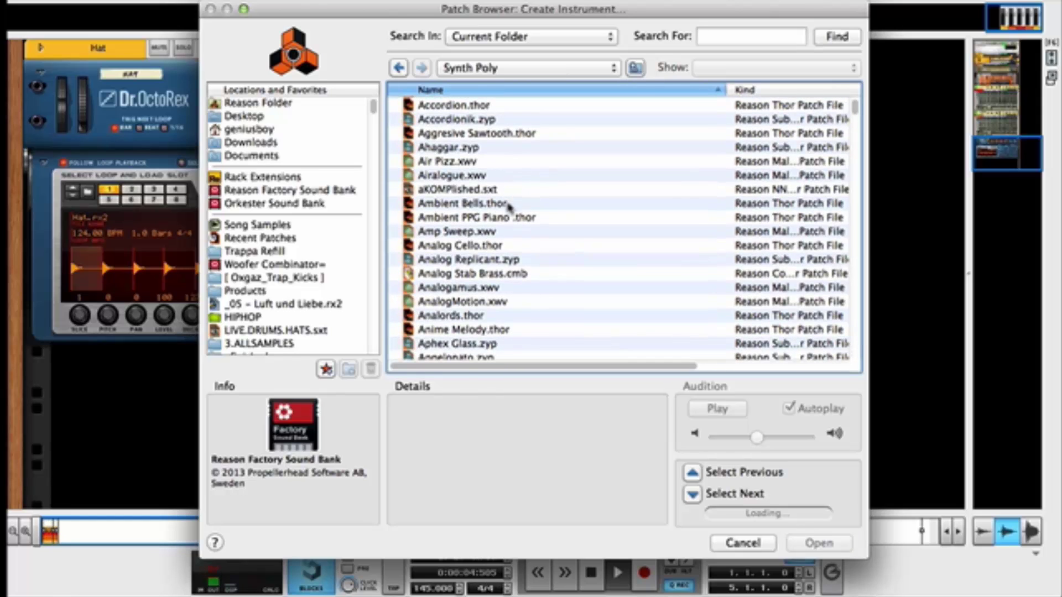
double_click(507, 217)
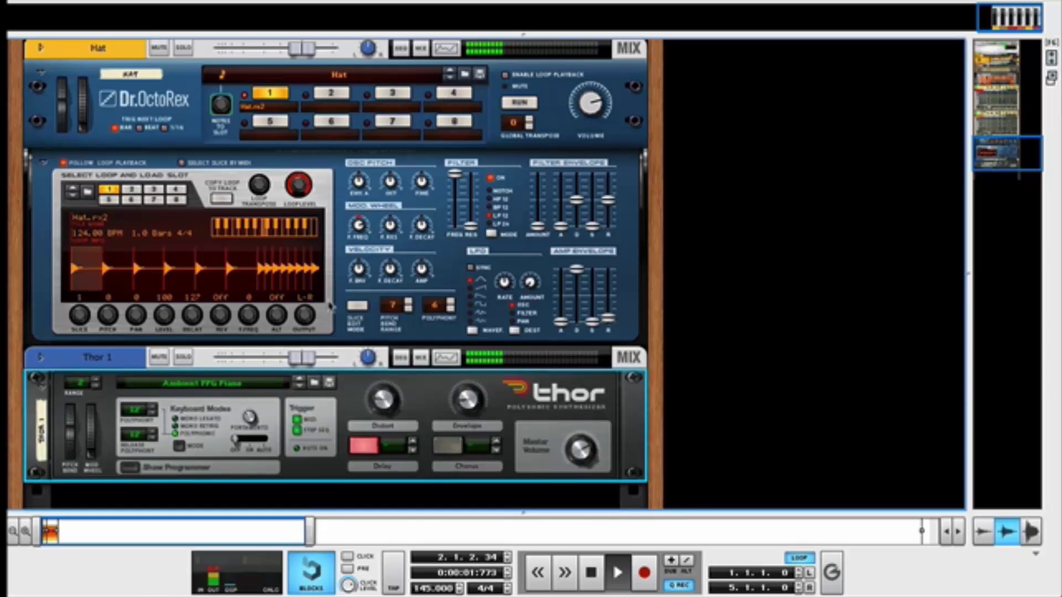
- Raise the Thor 1 mix channel level to 5.74 dB and turn up Thor's master volume
drag(304, 359, 320, 365)
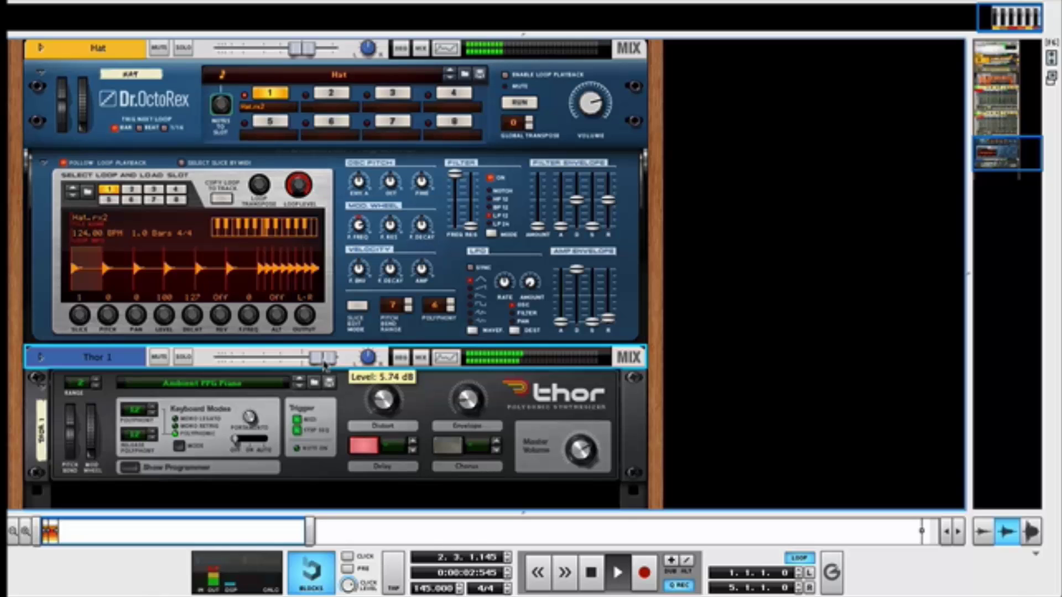
drag(582, 449, 582, 411)
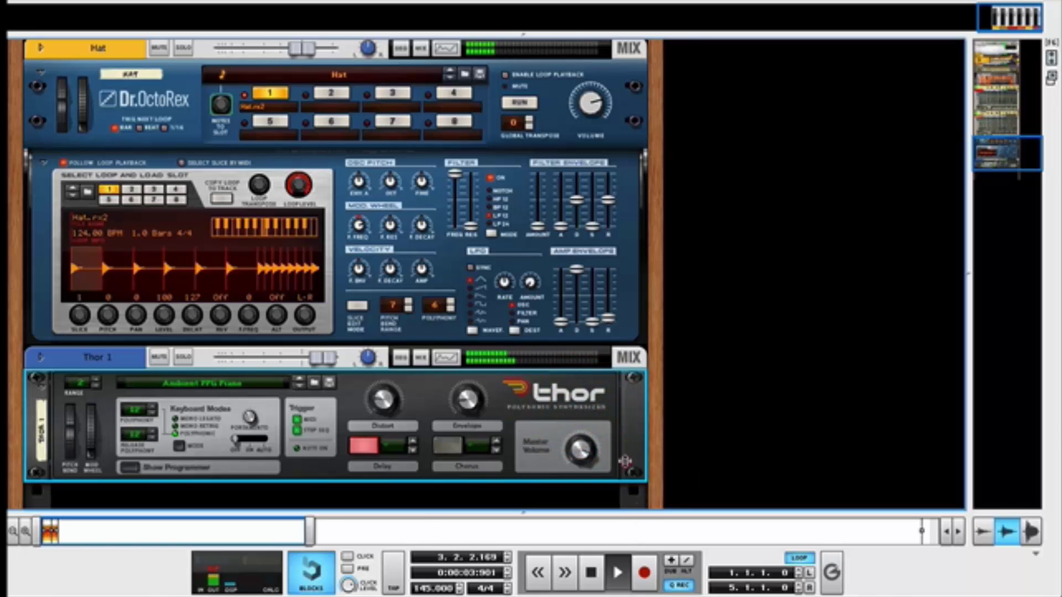
- Record a four-bar melody over the loop on the Thor 1 sequencer track
key(F7)
click(575, 34)
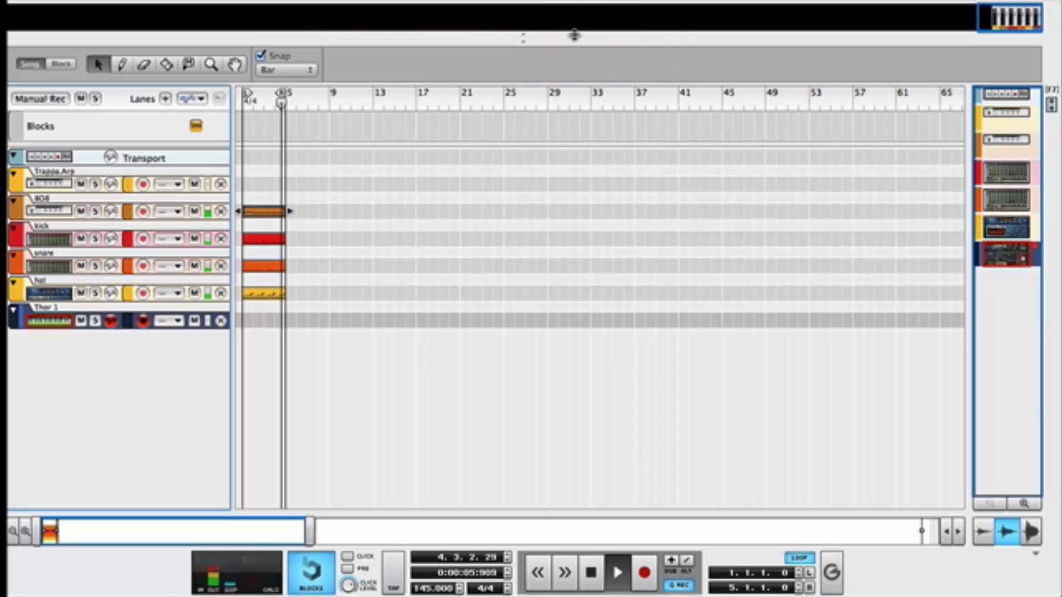
key(ctrl+Return)
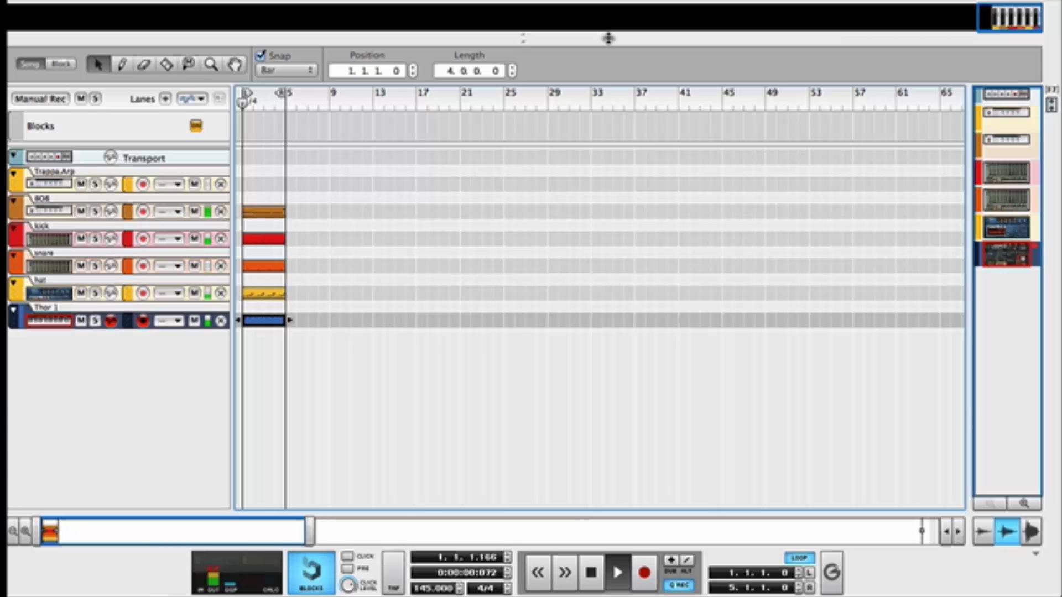
- Create a second instrument below Thor 1 from the factory Synth Bass patch Absolute FM Ramper.thor
drag(609, 35, 609, 378)
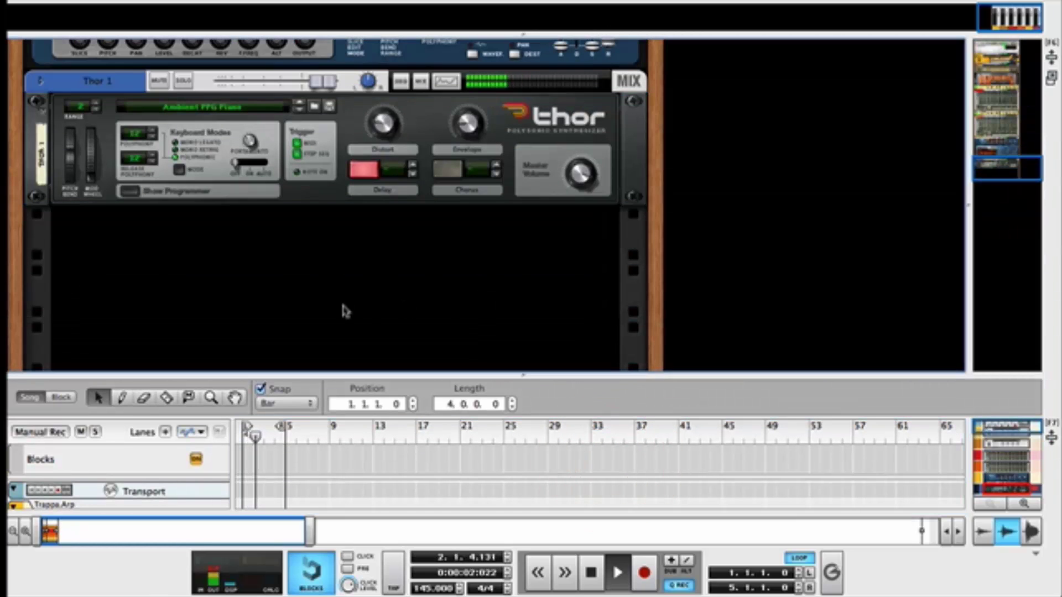
click(191, 2)
click(362, 114)
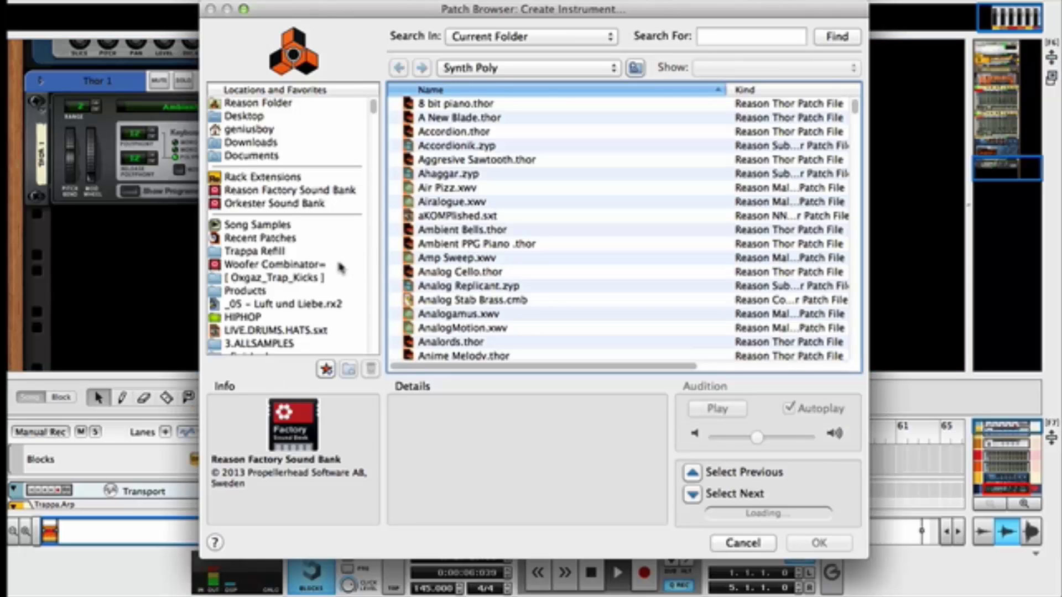
scroll(342, 269, down, 2)
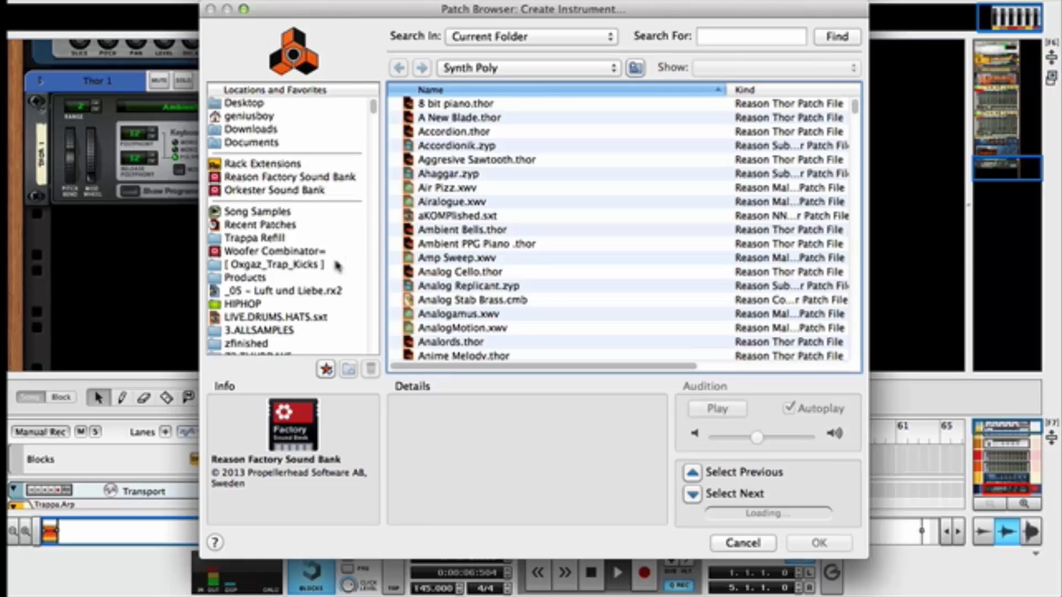
click(496, 68)
click(500, 83)
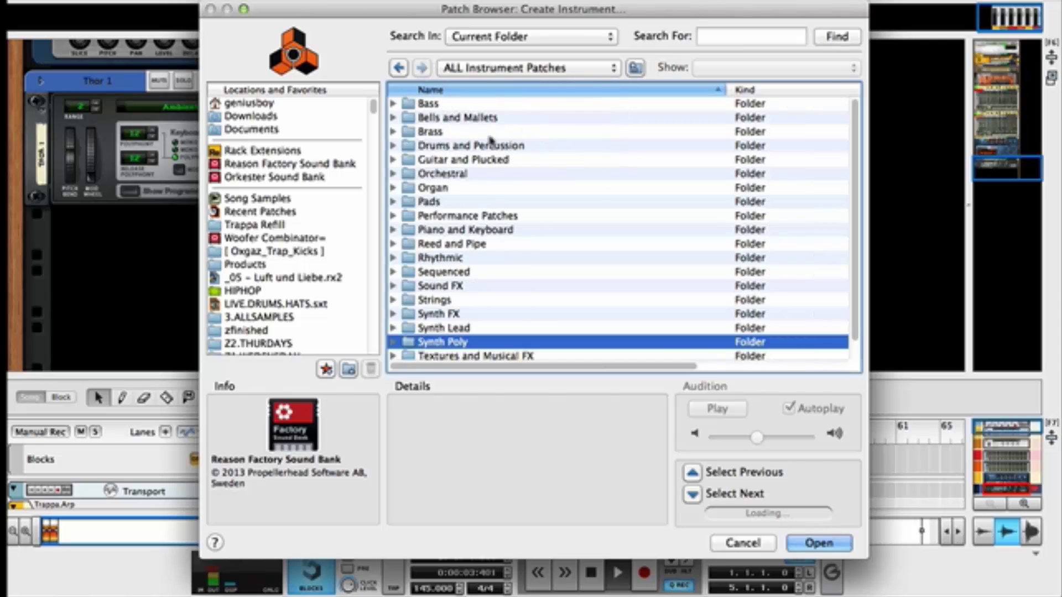
double_click(431, 105)
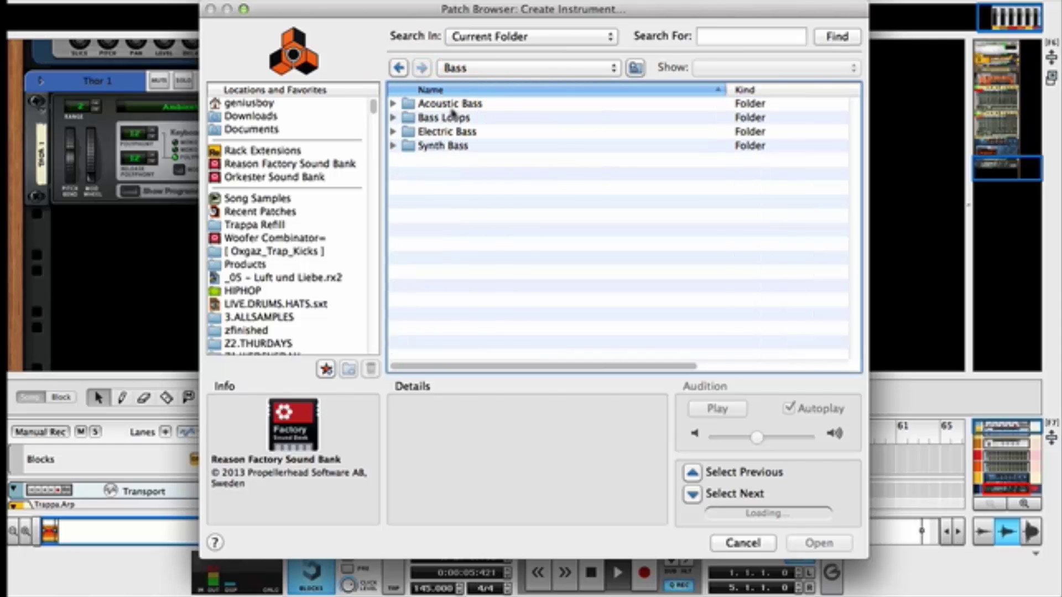
double_click(456, 146)
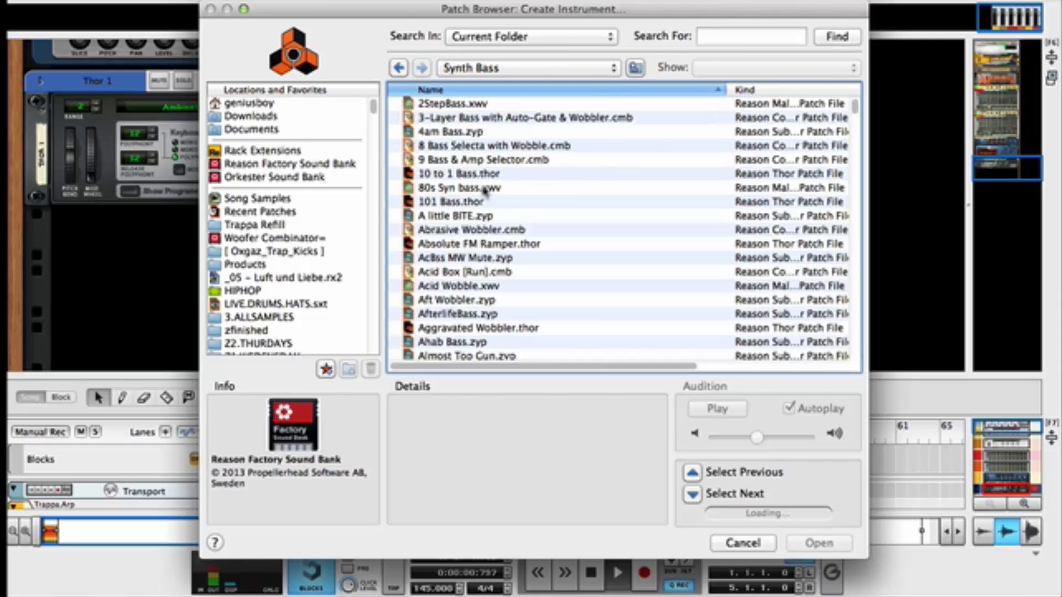
double_click(483, 246)
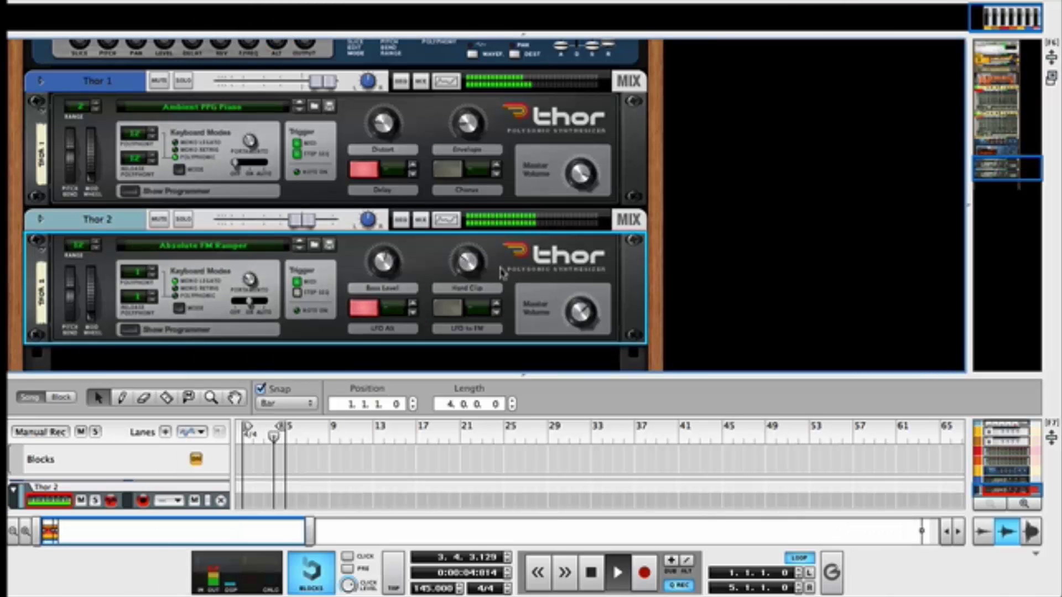
- Switch the Thor 2 instrument to the AfterlifeBass patch and raise its mix channel level
click(298, 249)
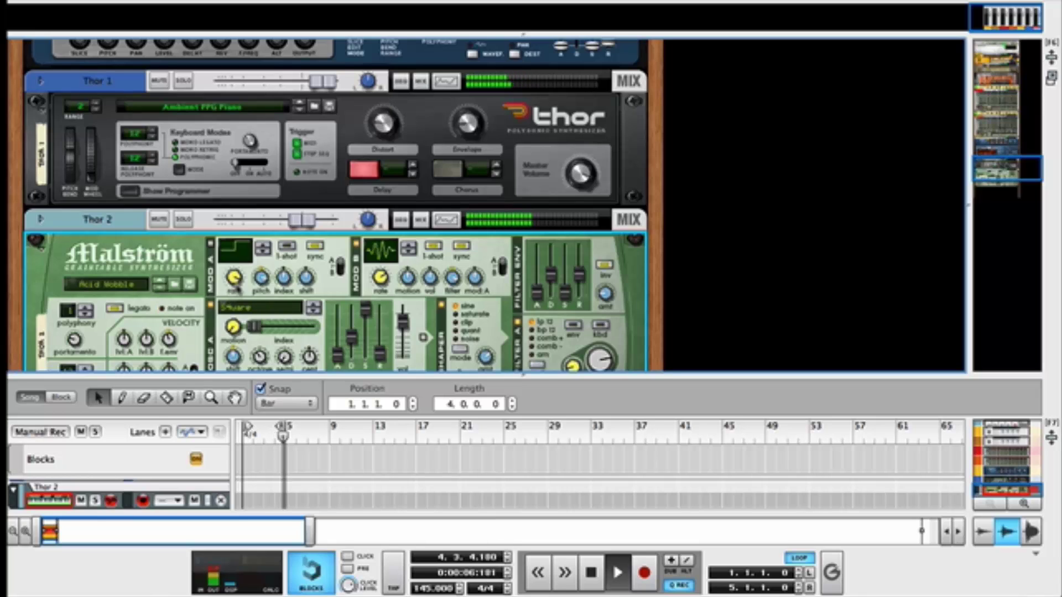
click(162, 288)
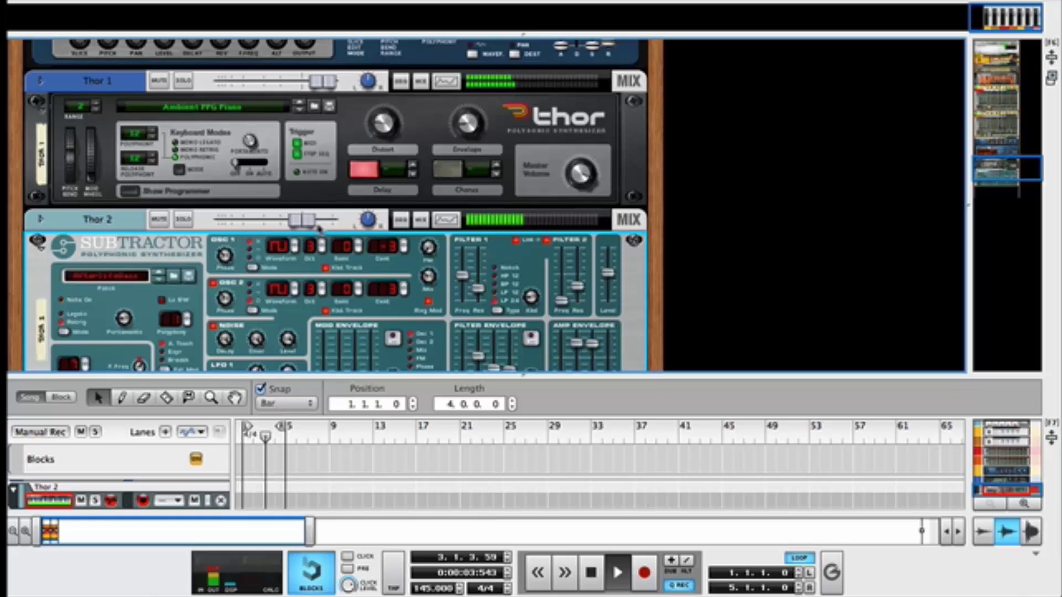
drag(310, 221, 319, 222)
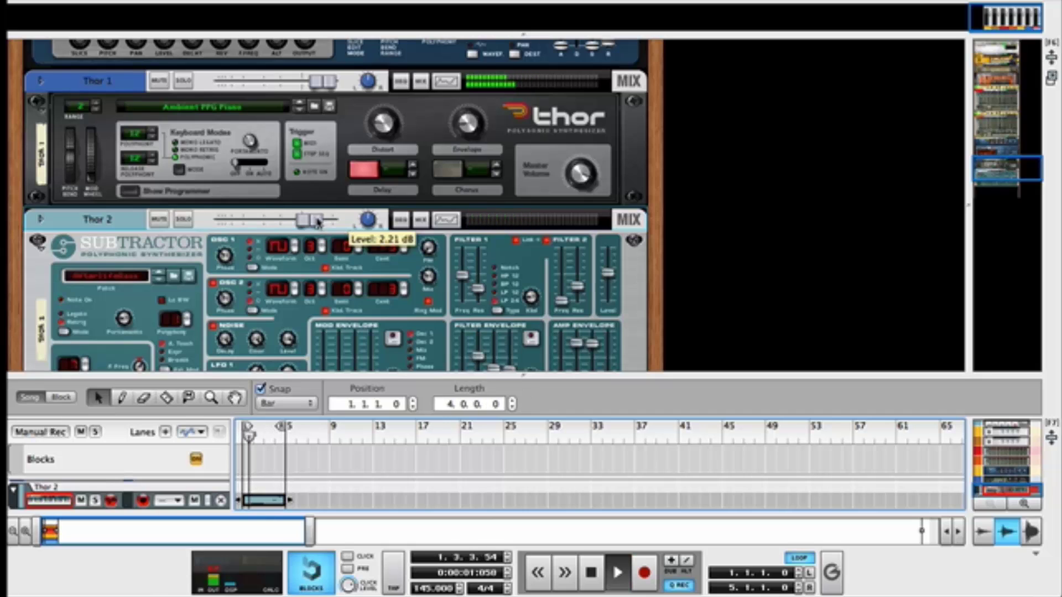
drag(318, 222, 326, 225)
scroll(327, 221, down, 5)
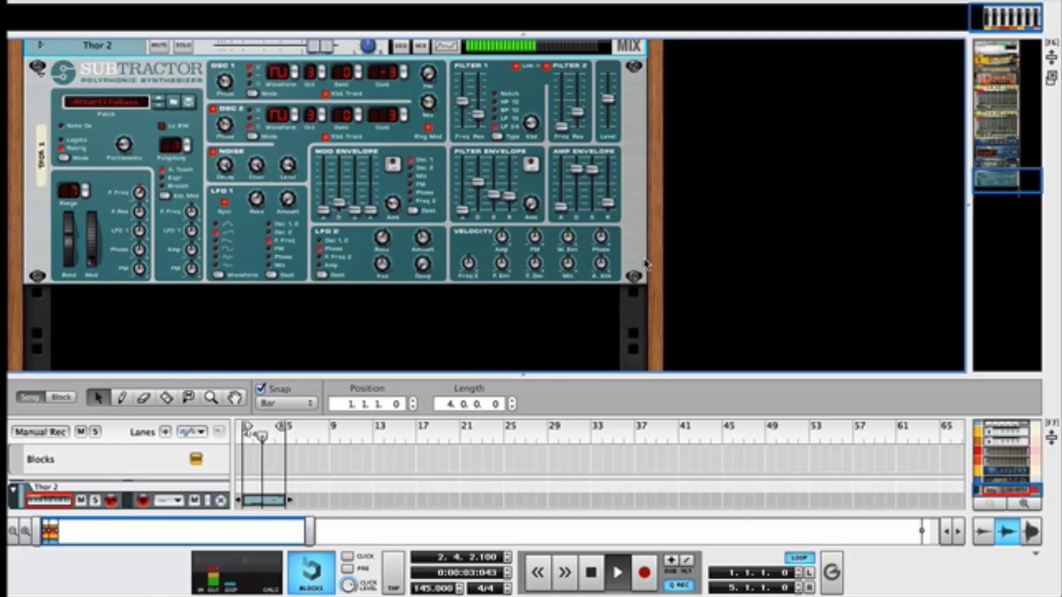
- Turn on the Thor 2 channel EQ, boost the lows, cut the low mids and raise the high band to 6.35 dB at 14.82 kHz
scroll(503, 187, up, 4)
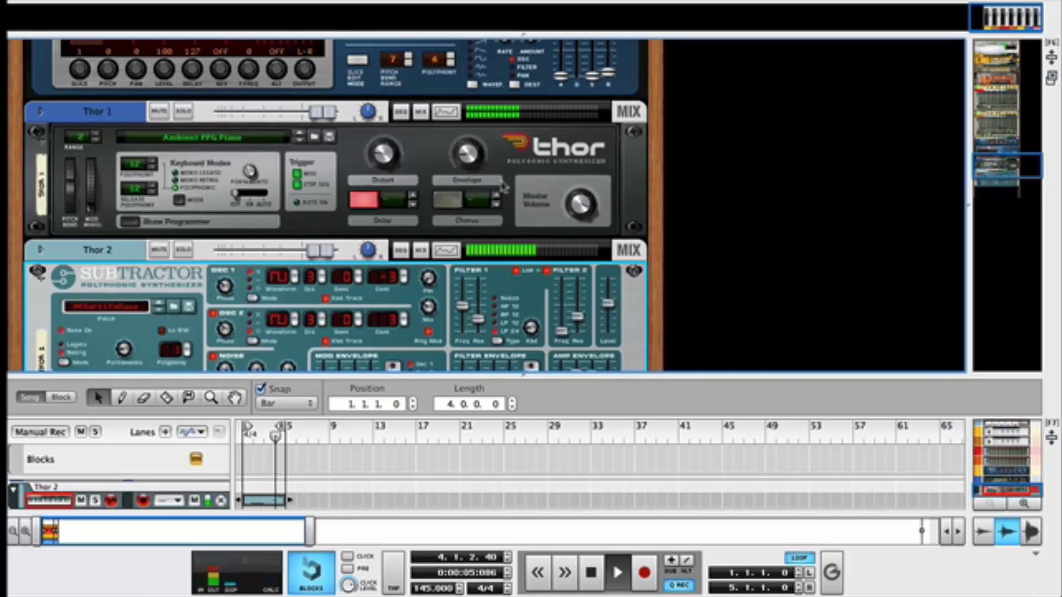
click(446, 250)
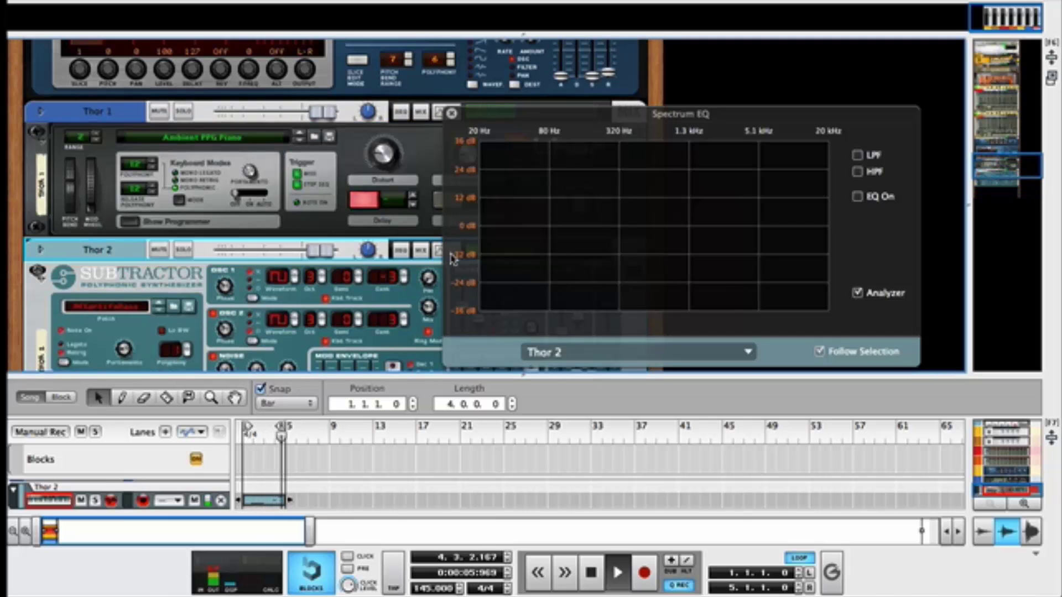
click(857, 196)
drag(583, 227, 567, 195)
drag(654, 228, 652, 252)
drag(713, 226, 814, 210)
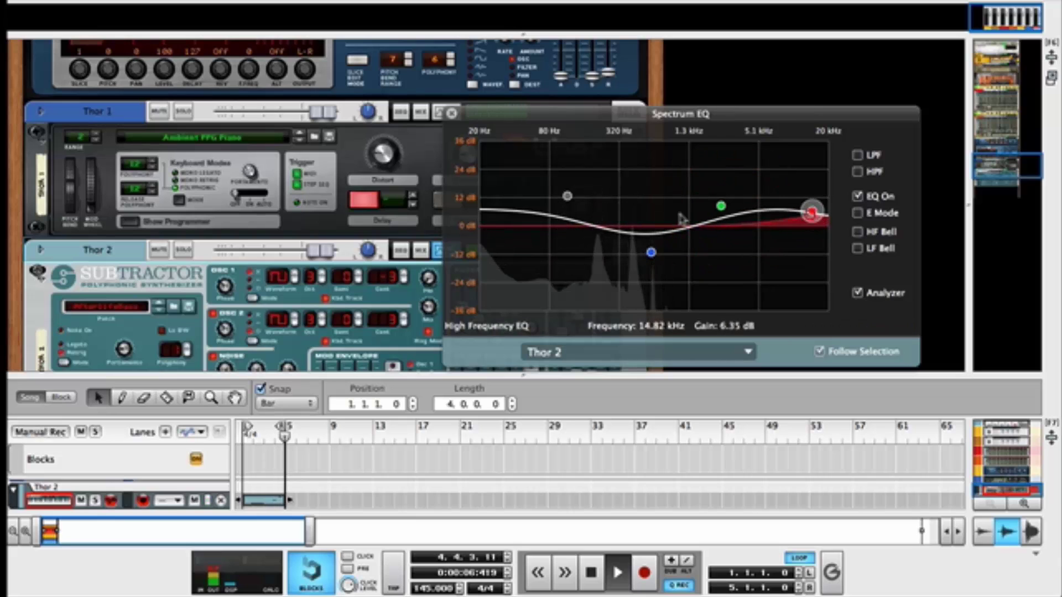
click(452, 112)
- Start creating an instrument below Thor 2 and browse to the ALL Instrument Patches folder
scroll(553, 222, down, 5)
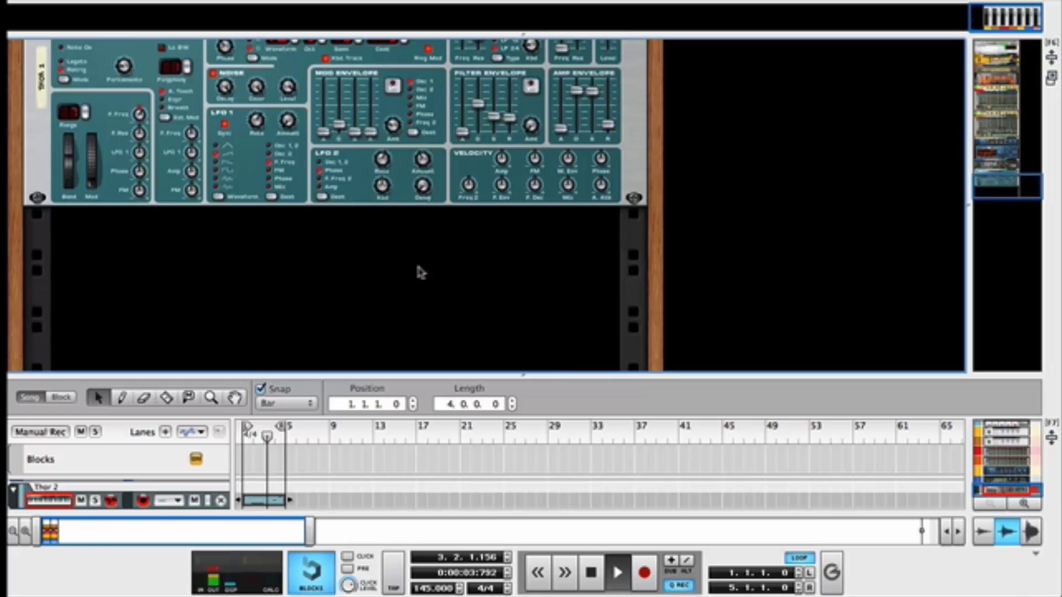
scroll(298, 236, up, 3)
scroll(453, 261, down, 3)
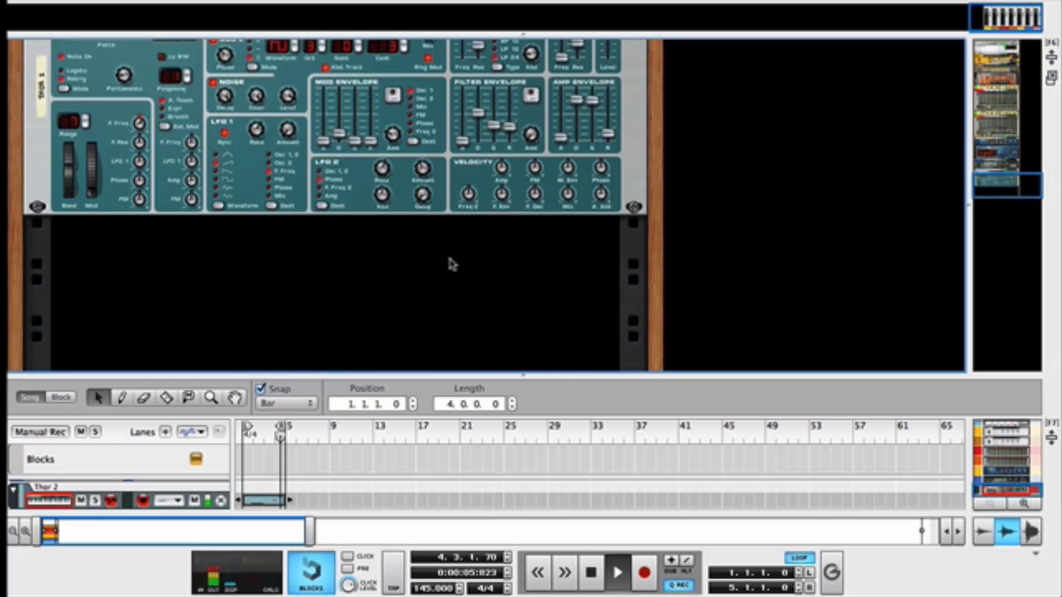
click(382, 192)
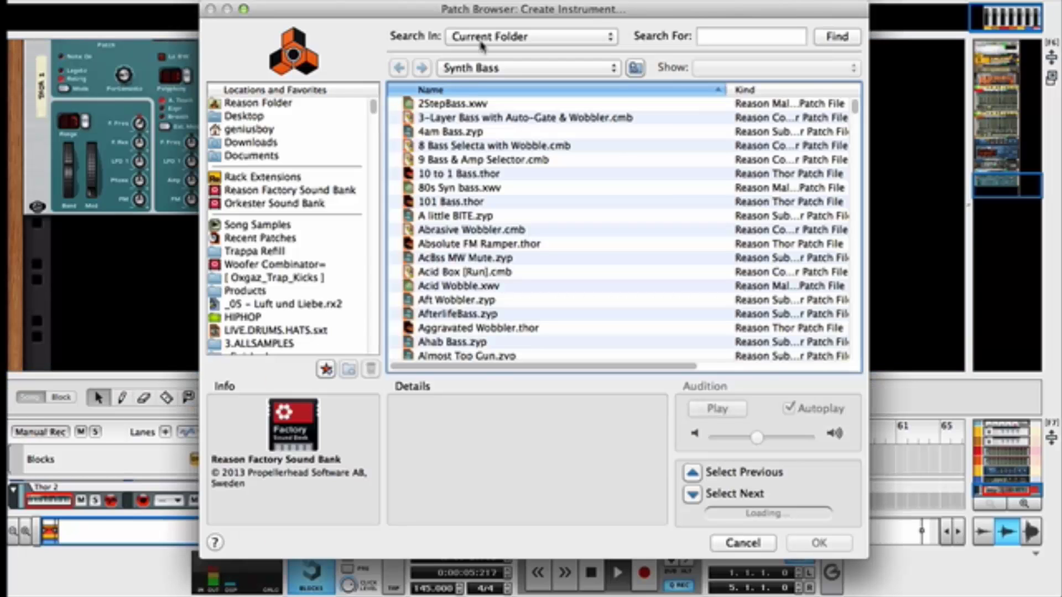
click(485, 72)
click(498, 100)
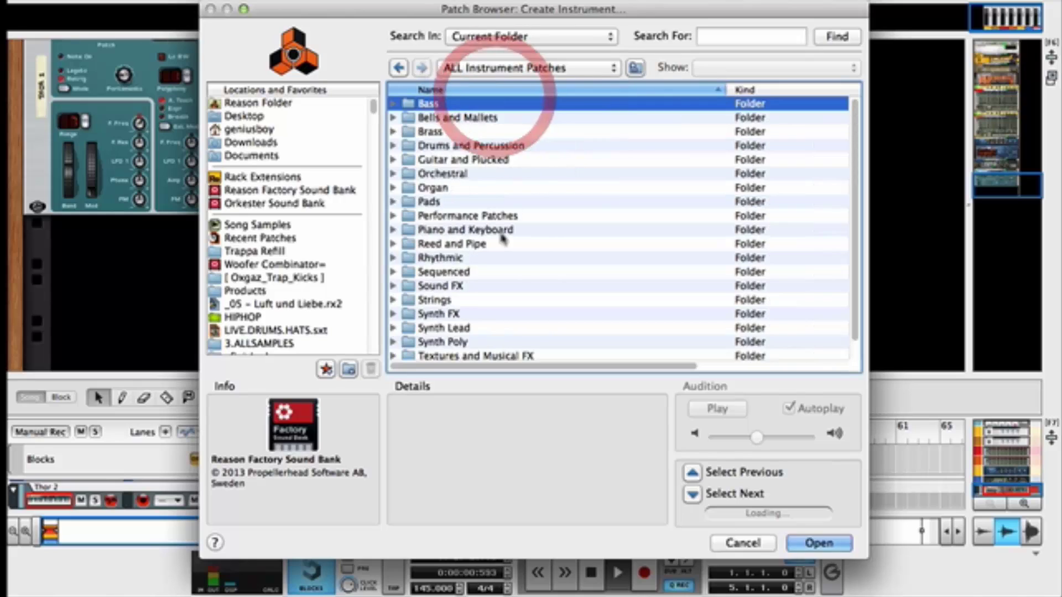
- Create the instrument from the Sound FX patch Urban Assault.cmb and raise its mix channel level
scroll(476, 285, down, 1)
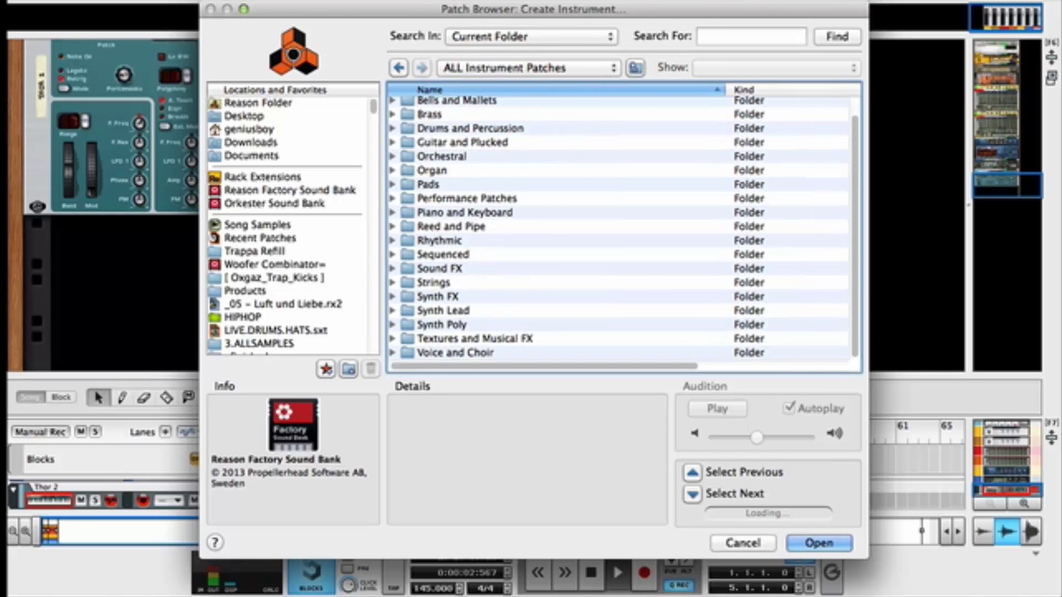
click(518, 4)
click(518, 4)
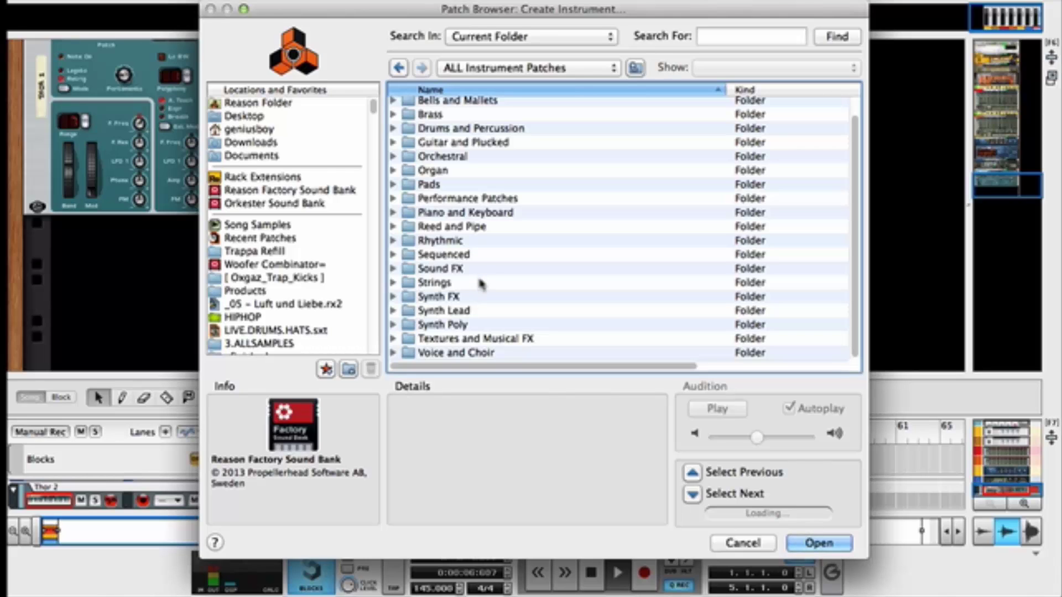
scroll(481, 283, up, 2)
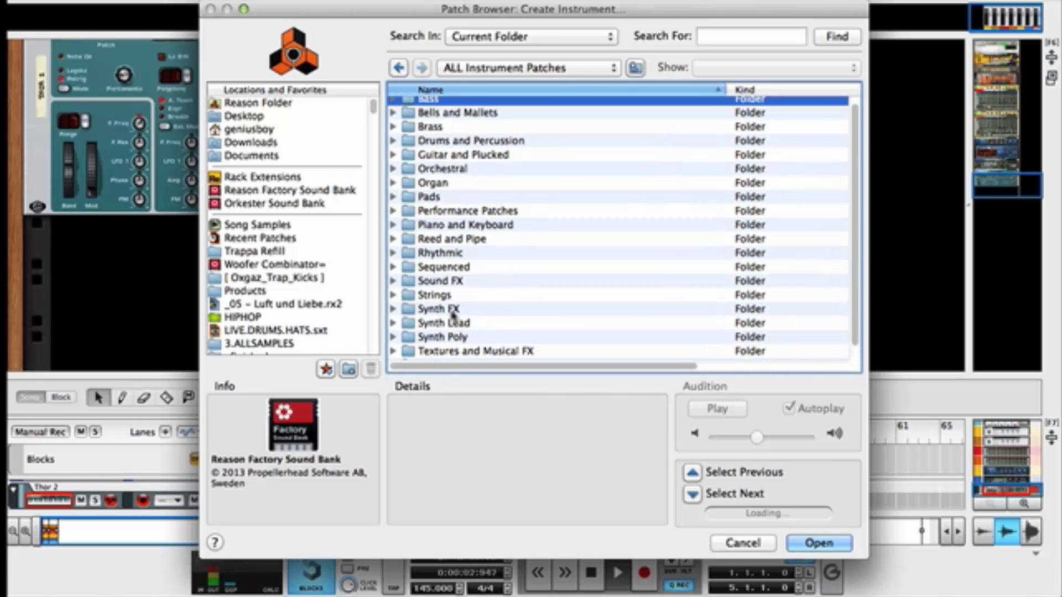
double_click(454, 281)
scroll(494, 302, down, 7)
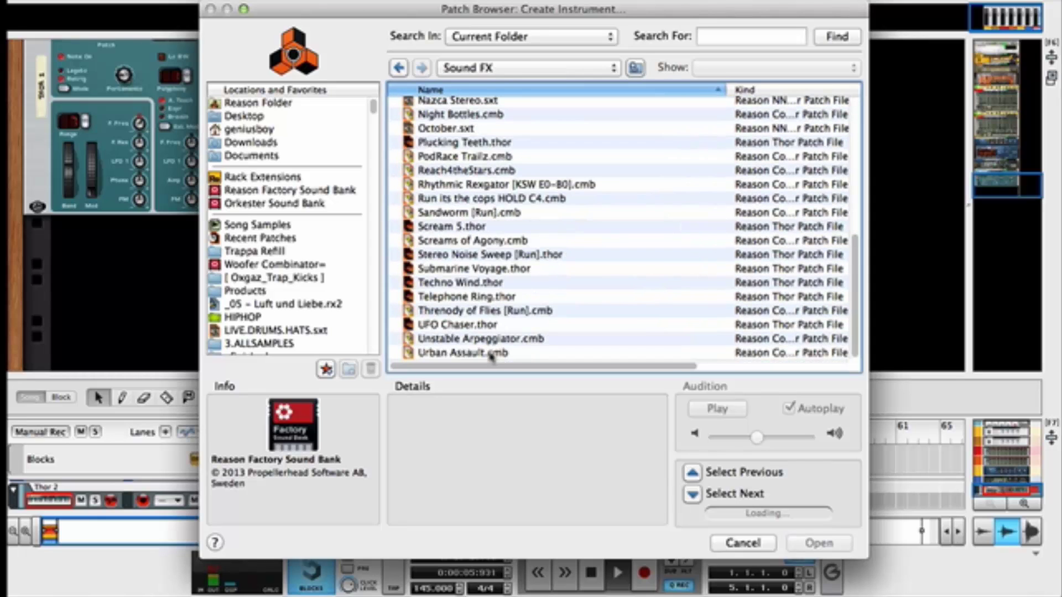
double_click(491, 354)
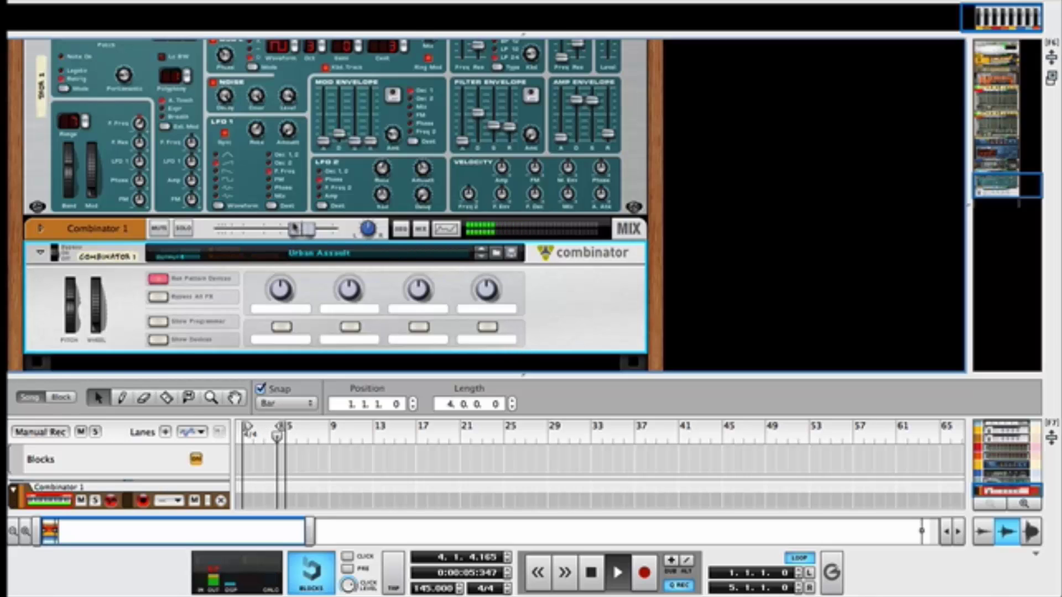
drag(294, 227, 319, 240)
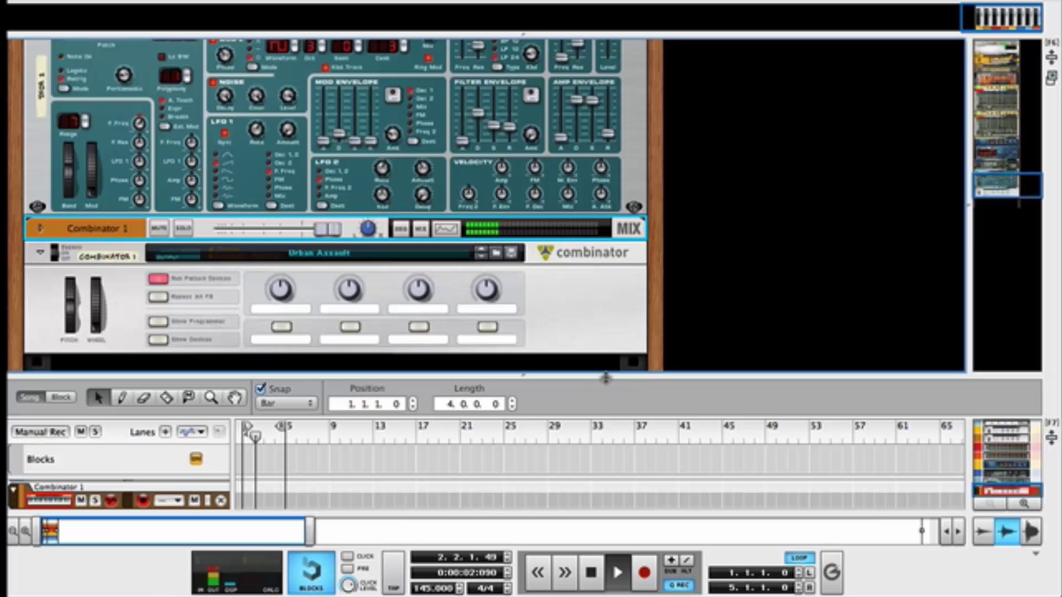
- Enlarge the sequencer over the rack and record a note near the end of bar 4 on the Combinator 1 track
drag(606, 370, 550, 45)
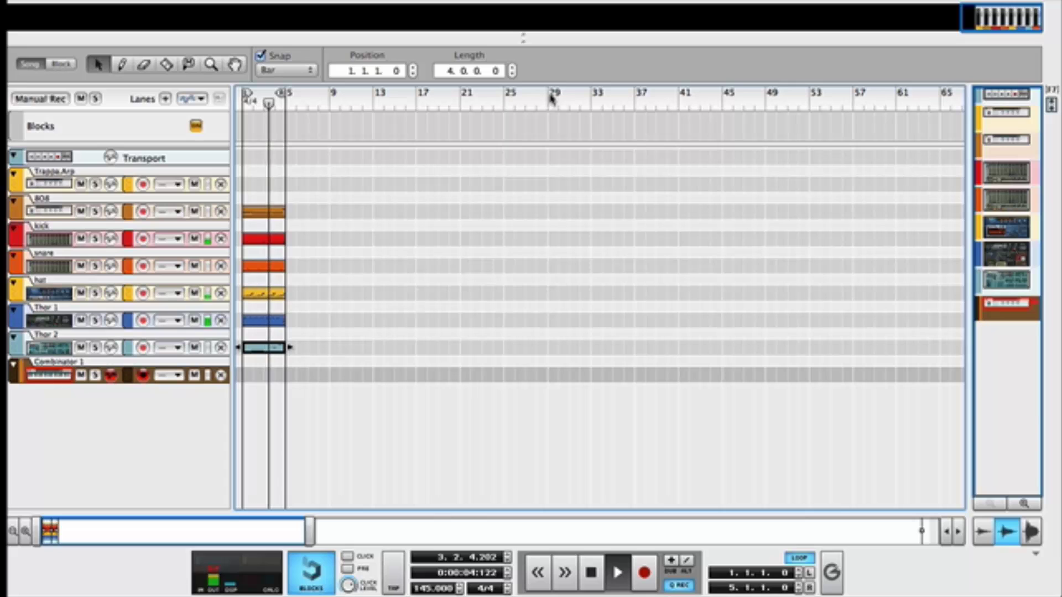
key(super+Return)
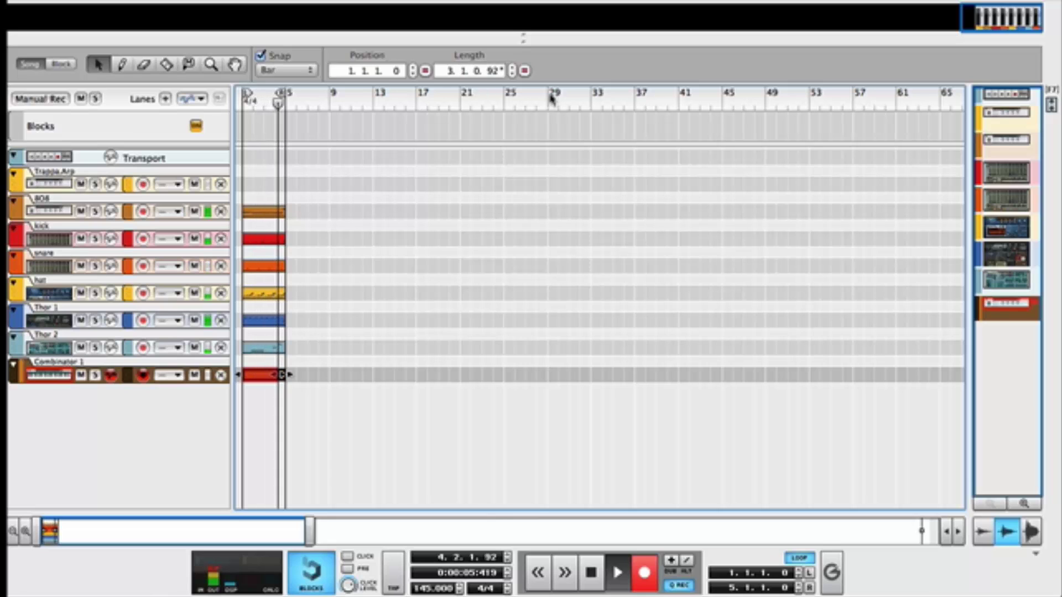
key(super+Return)
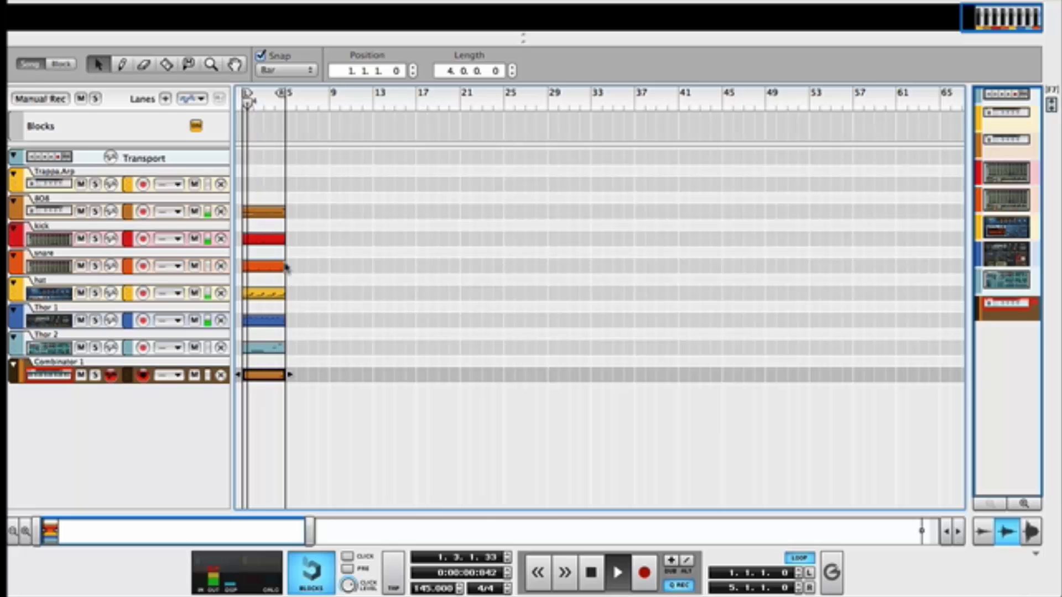
- Open the Combinator 1 clip for note editing and record a long low note from bar 1 into bar 2
double_click(271, 375)
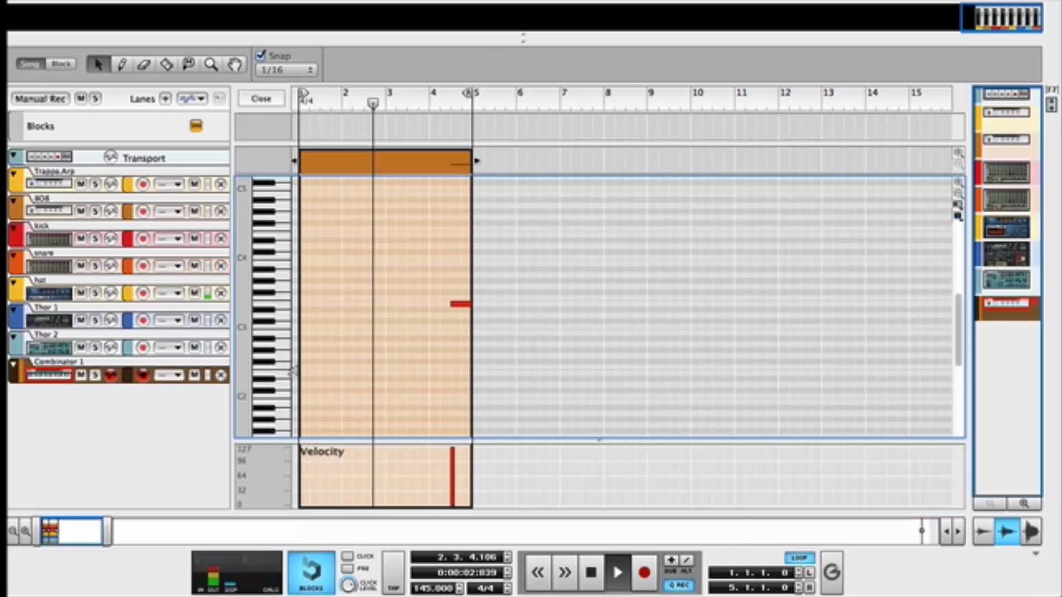
key(super+Return)
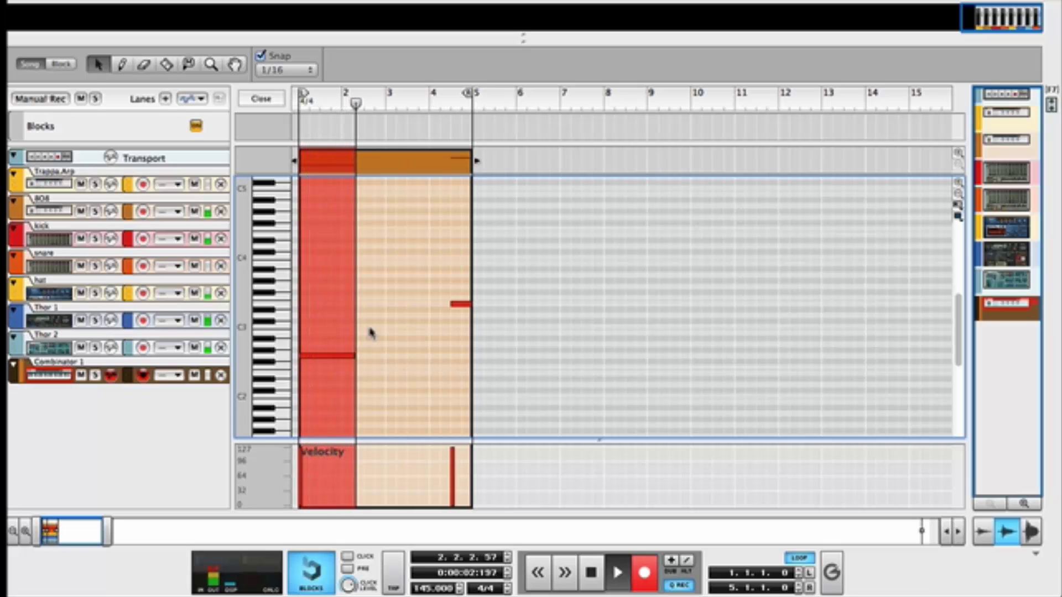
key(super+Return)
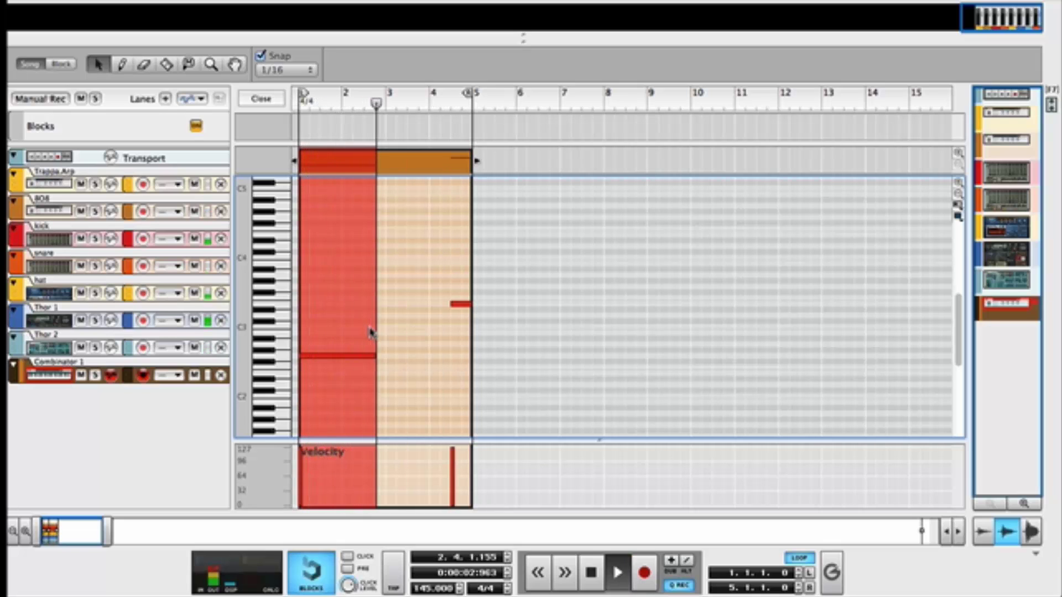
click(33, 65)
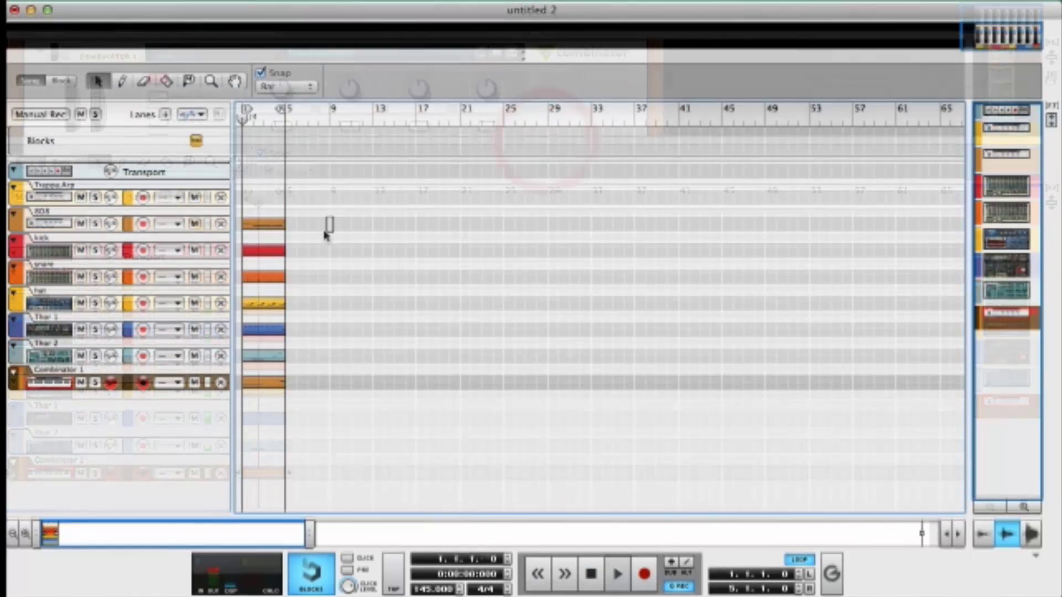
- Copy the four-bar clips of all tracks from 808 to Combinator 1 and paste them twice, filling up to bar 13
drag(328, 221, 242, 468)
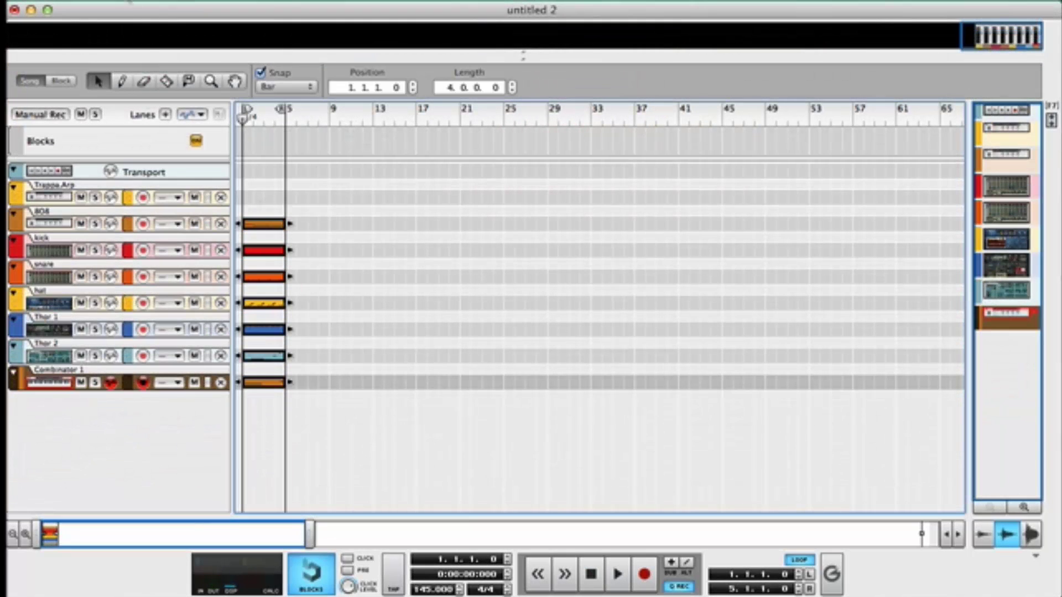
click(157, 0)
click(205, 67)
click(157, 0)
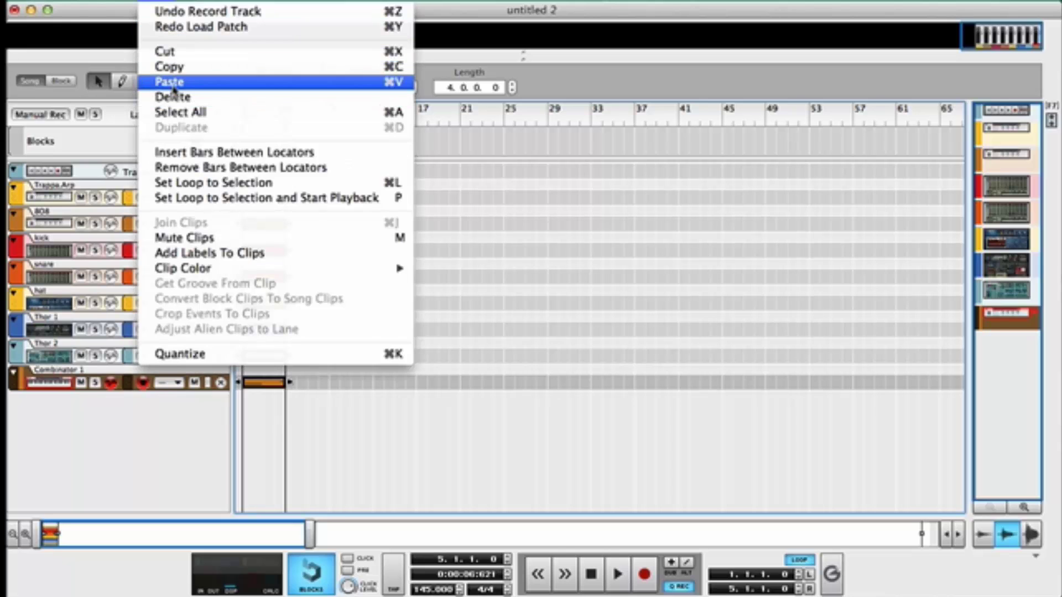
click(182, 81)
click(157, 0)
click(266, 81)
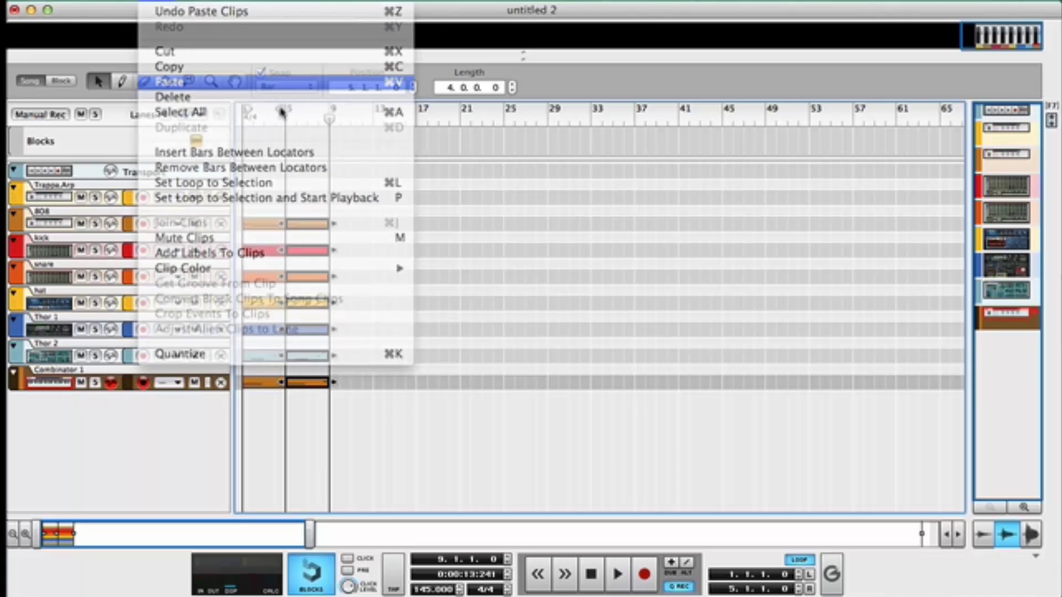
- Duplicate all clips in the first twelve bars five times, extending the arrangement to bar 73
drag(423, 190, 241, 396)
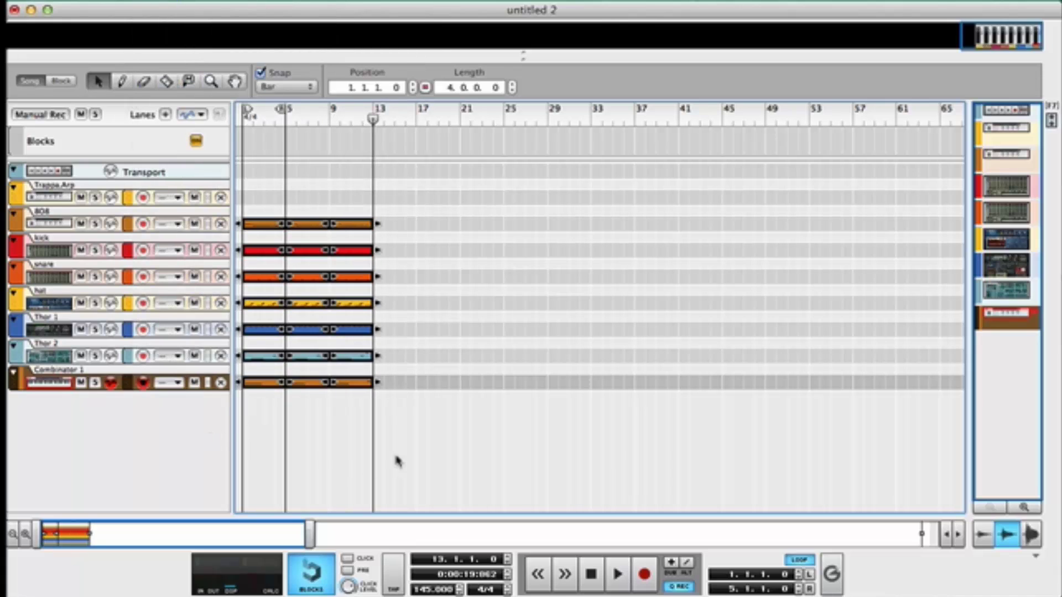
key(super+d)
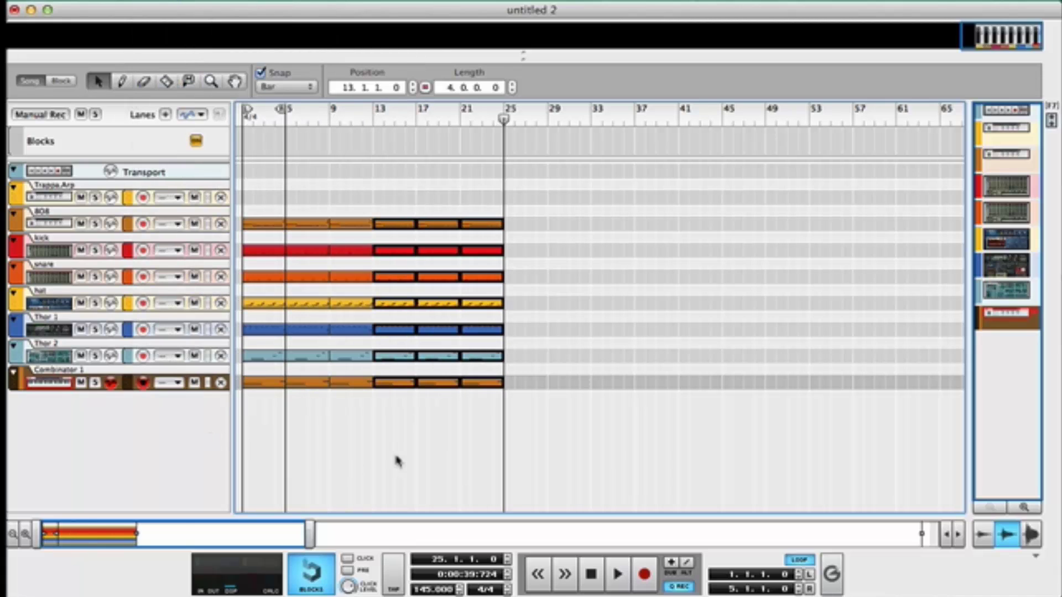
key(super+d)
key(super+d)
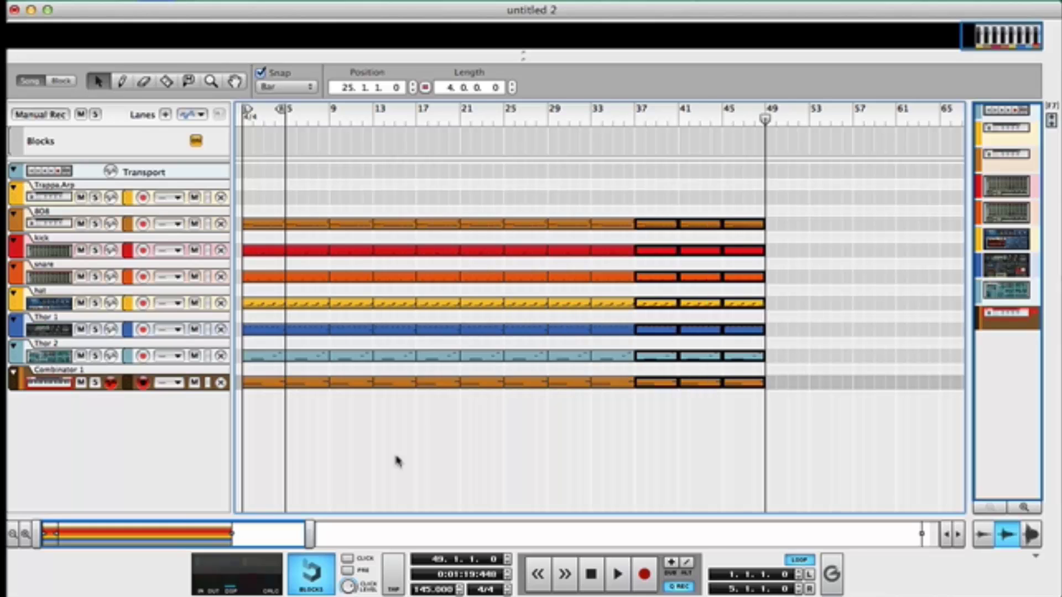
key(super+d)
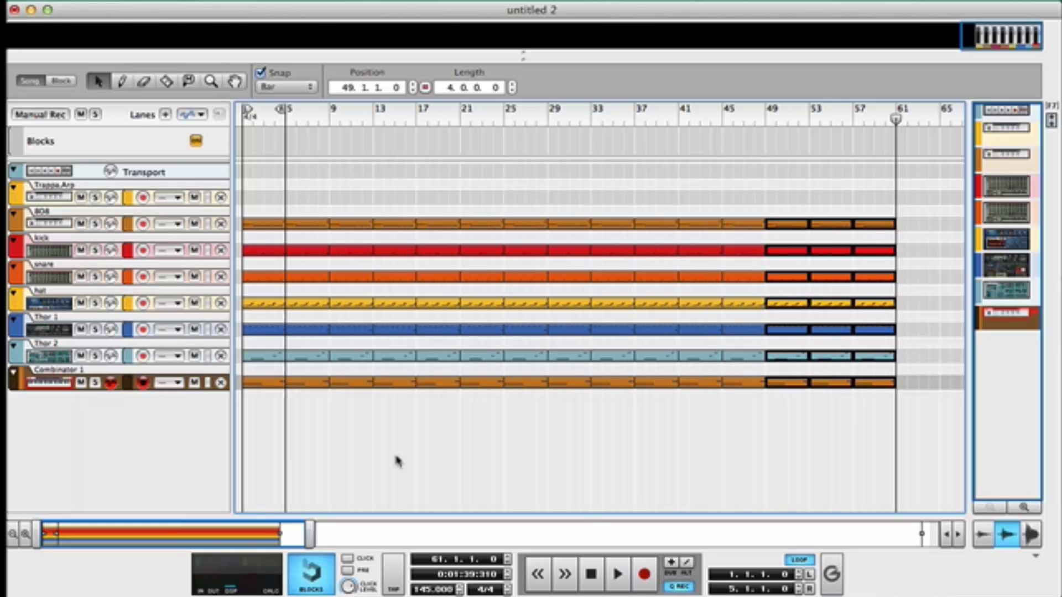
key(super+d)
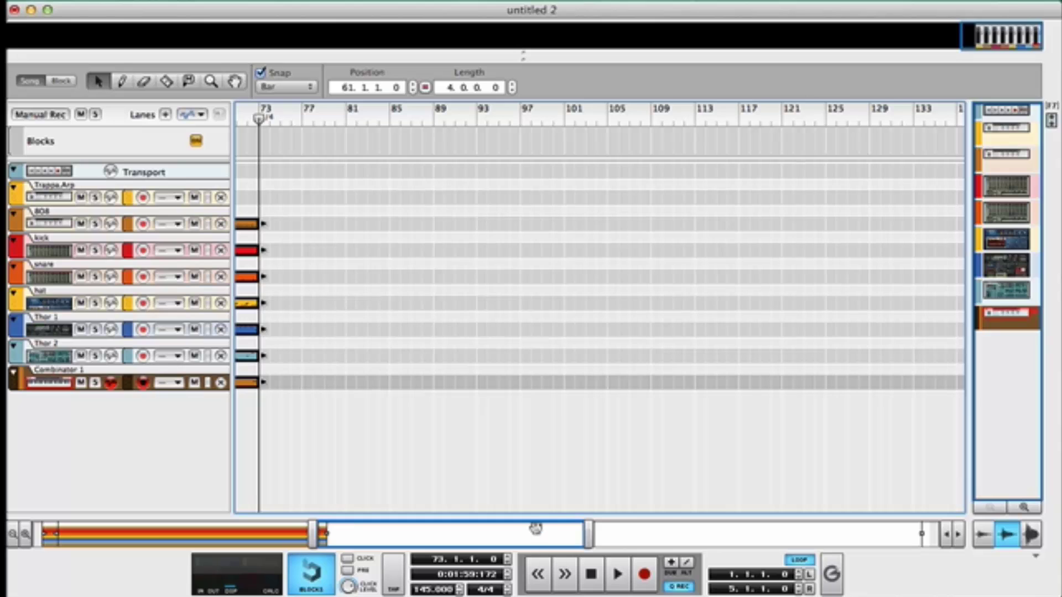
drag(536, 528, 254, 530)
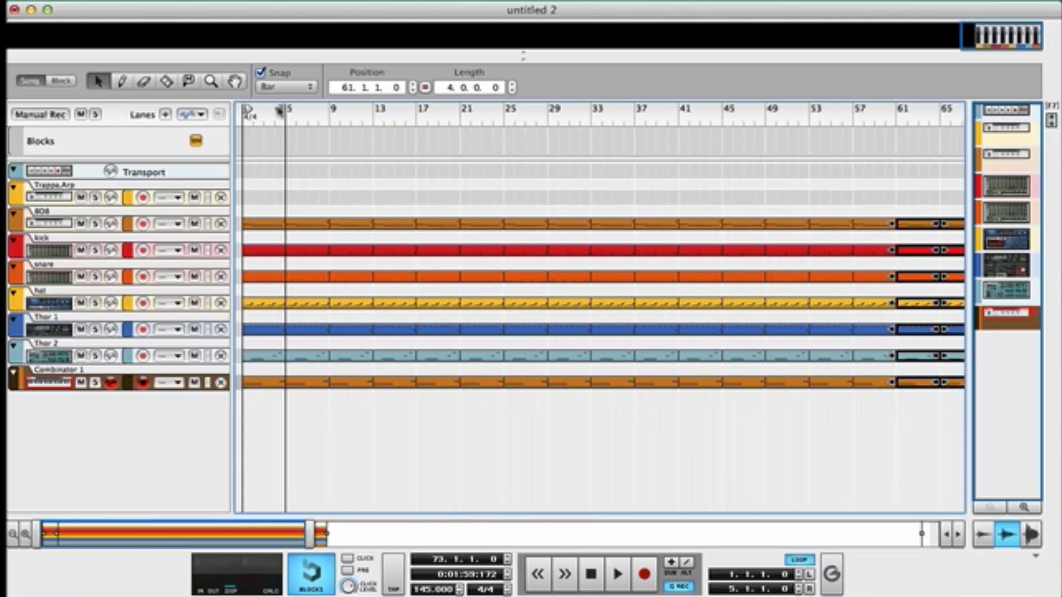
- Move the right loop locator to bar 1 and delete the first four-bar kick, hat, Thor 1, Thor 2 and Combinator 1 clips
drag(280, 110, 206, 117)
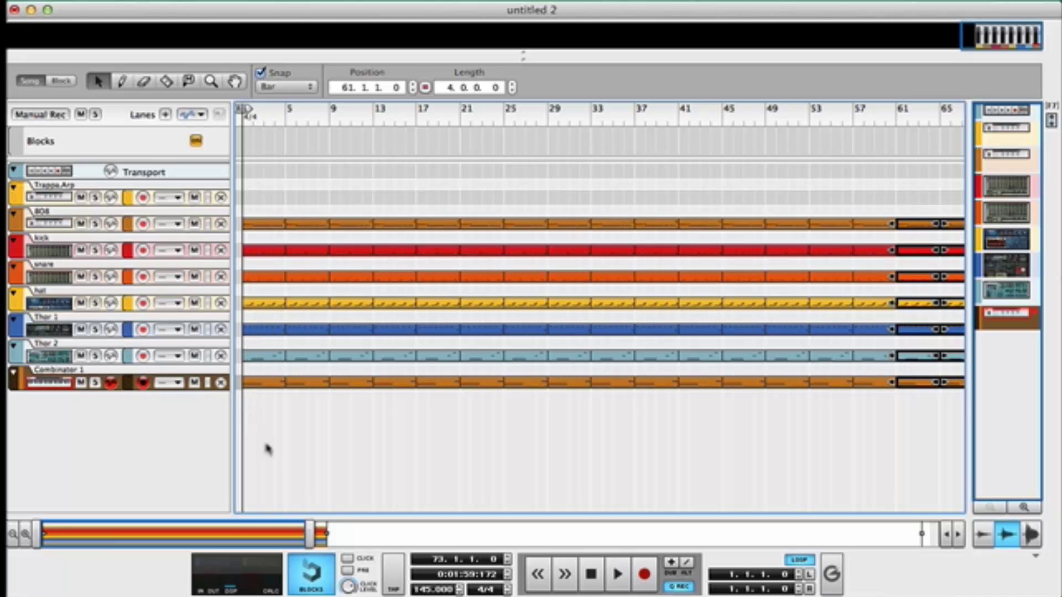
drag(266, 390, 257, 266)
click(264, 257)
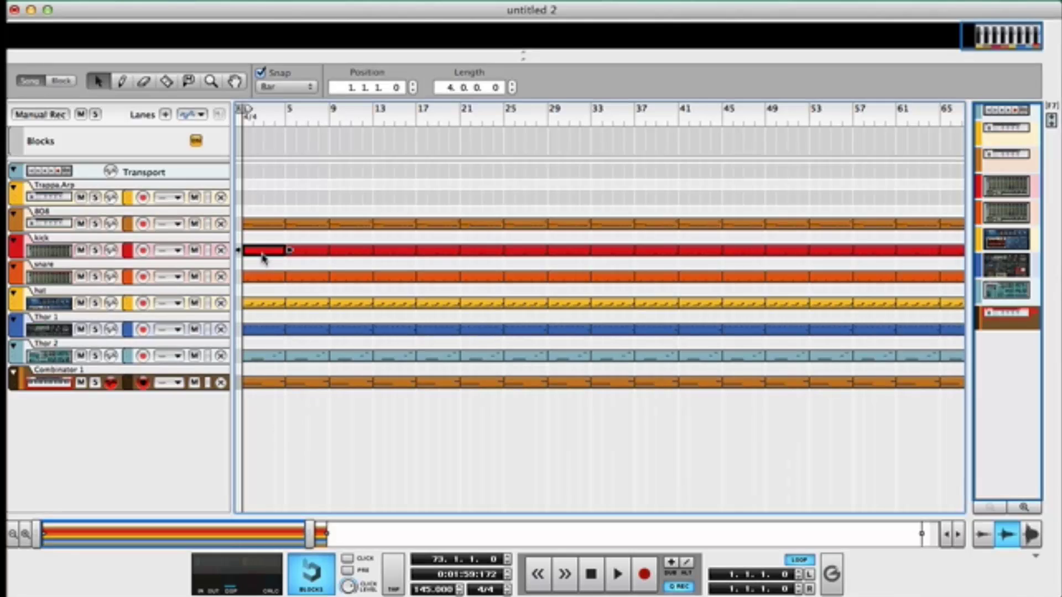
key(Delete)
drag(257, 303, 259, 302)
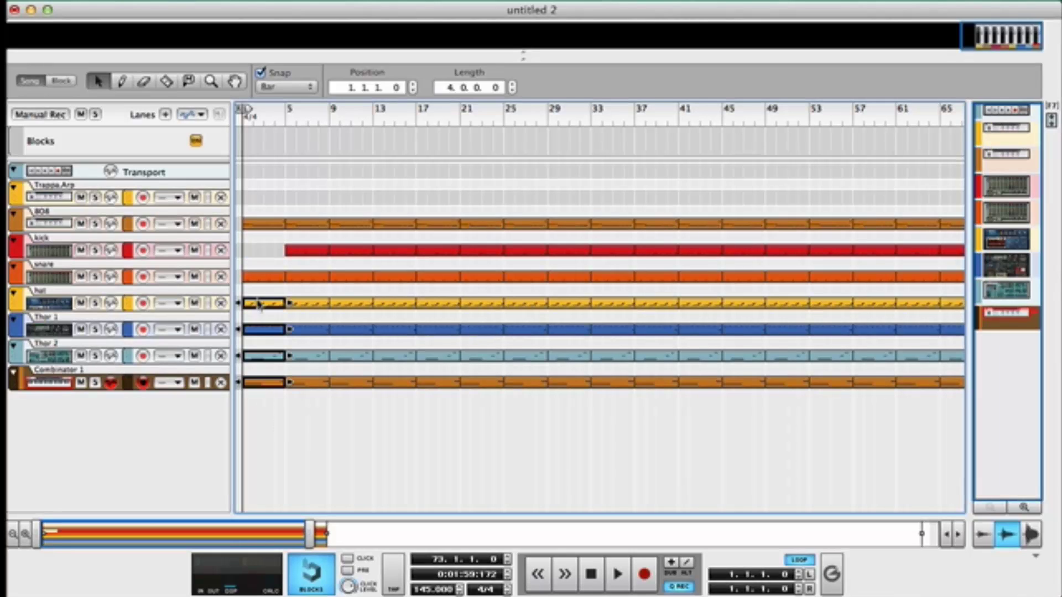
key(Delete)
- Return to the song start and play back the arrangement
click(620, 577)
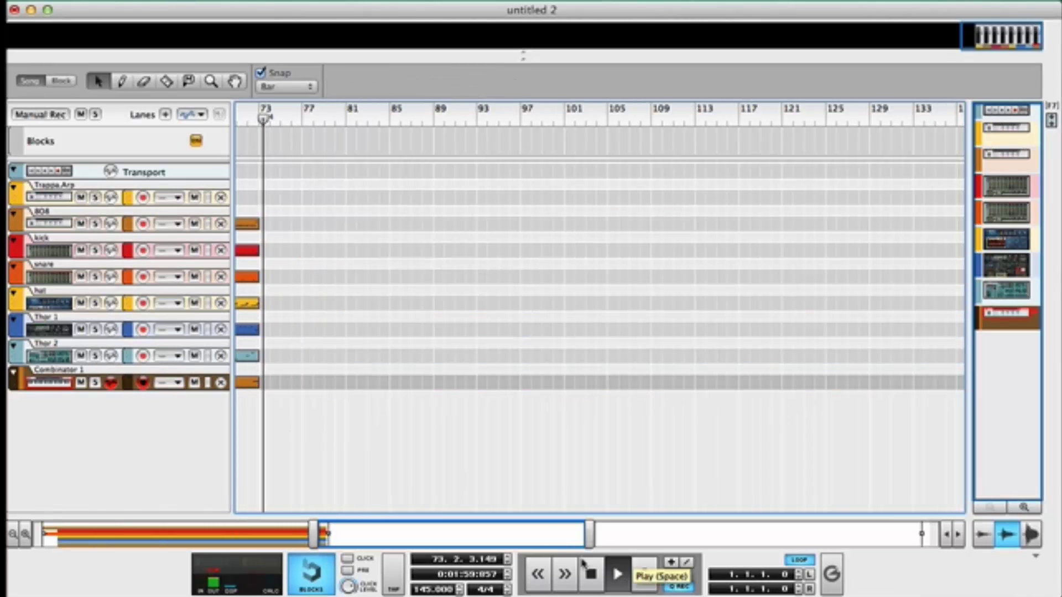
click(591, 575)
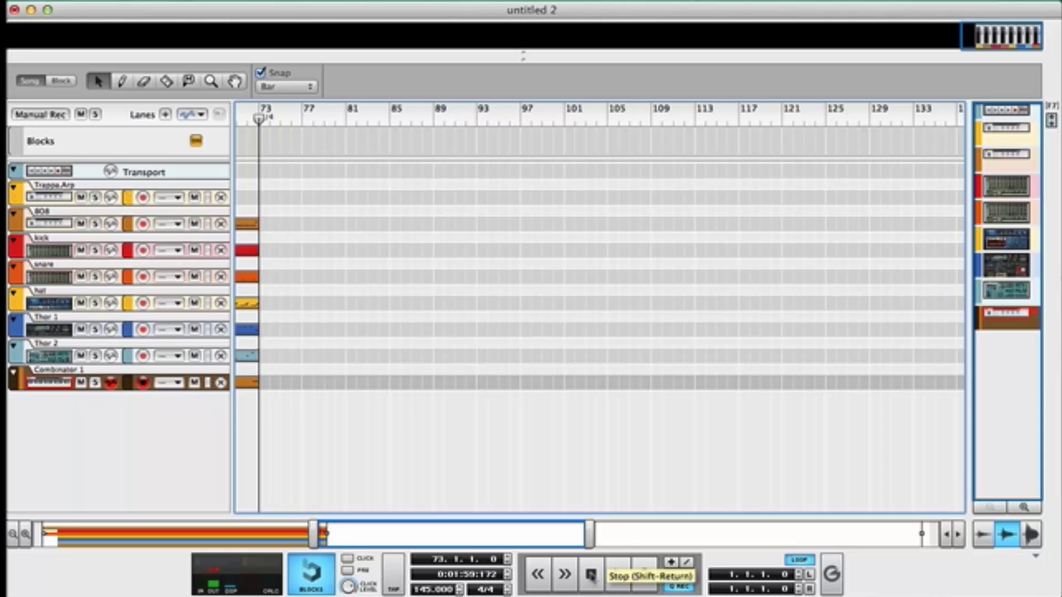
click(591, 576)
click(620, 577)
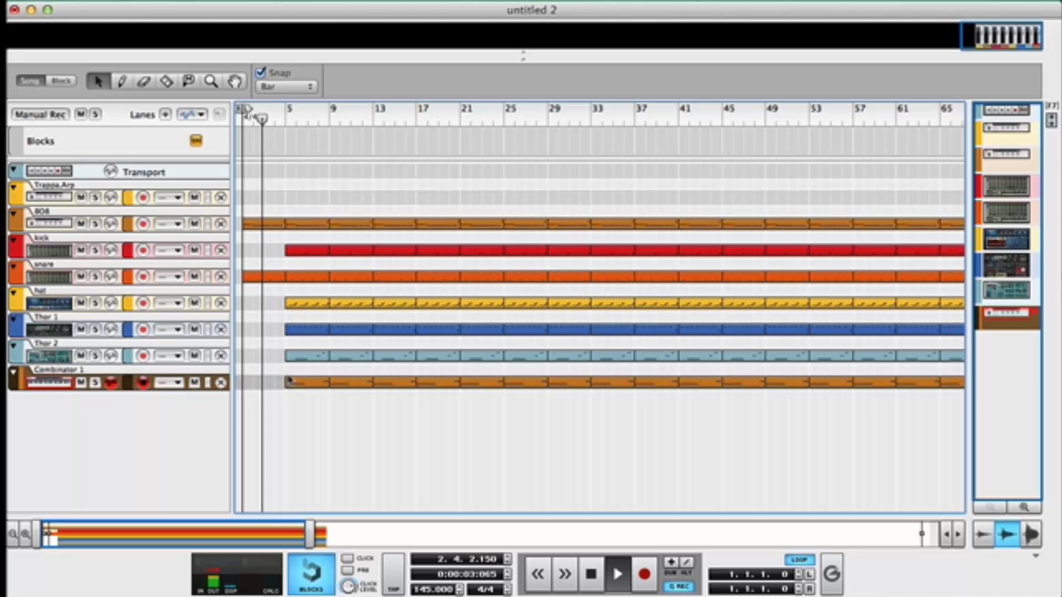
- Delete the hat, Thor 1, Thor 2 and Combinator 1 clips from bar 5 to 9 and from bar 17 to 25
drag(279, 294, 312, 402)
key(Delete)
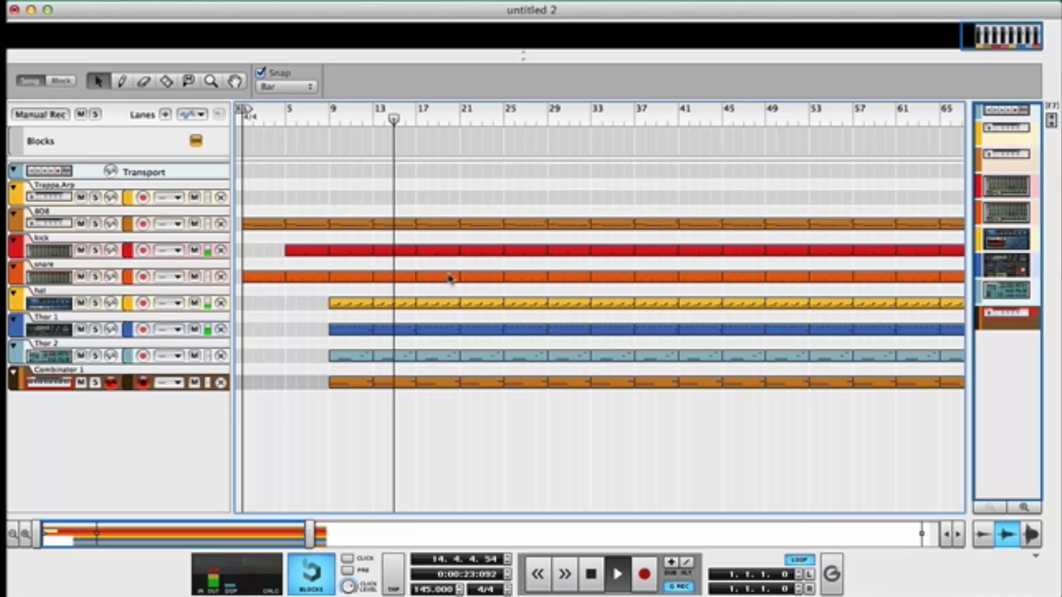
drag(447, 390, 498, 302)
key(Delete)
- Delete the four-bar 808 clip at bar 17 and the Thor 1, Thor 2 and Combinator 1 clips at bar 25
click(427, 229)
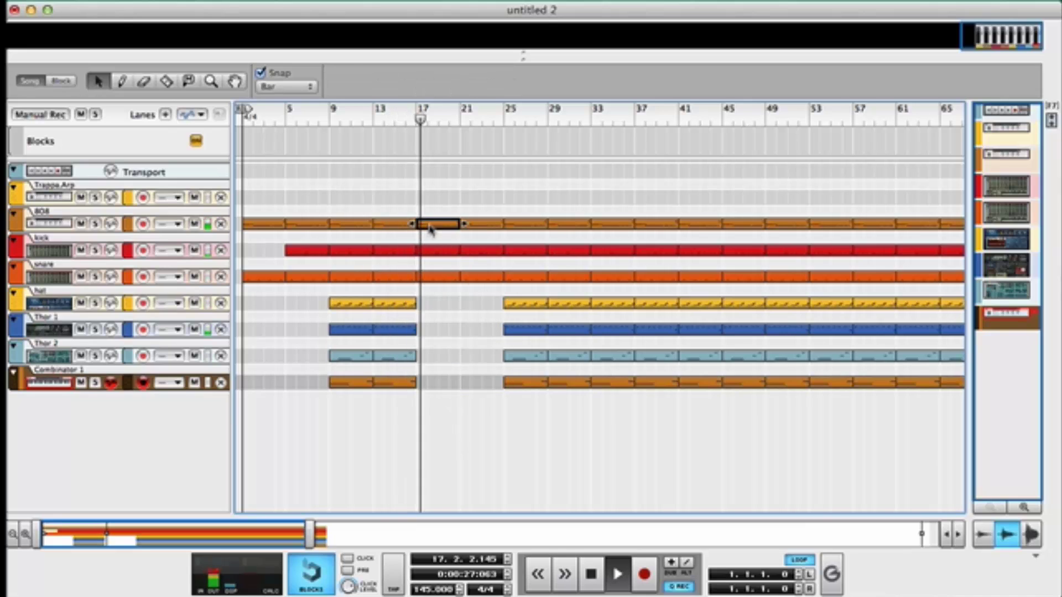
key(Delete)
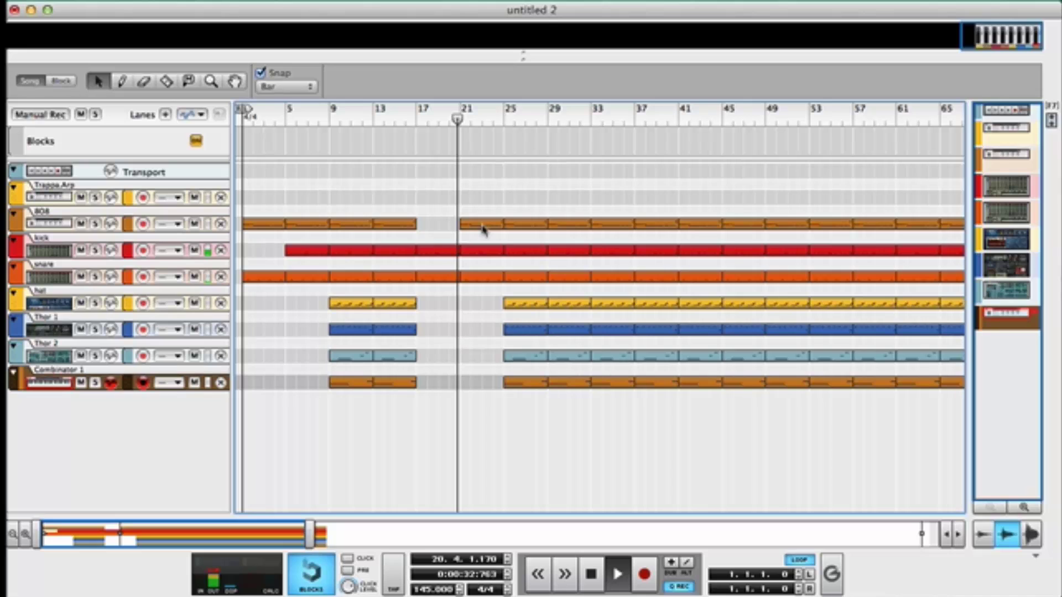
drag(489, 323, 526, 420)
key(Delete)
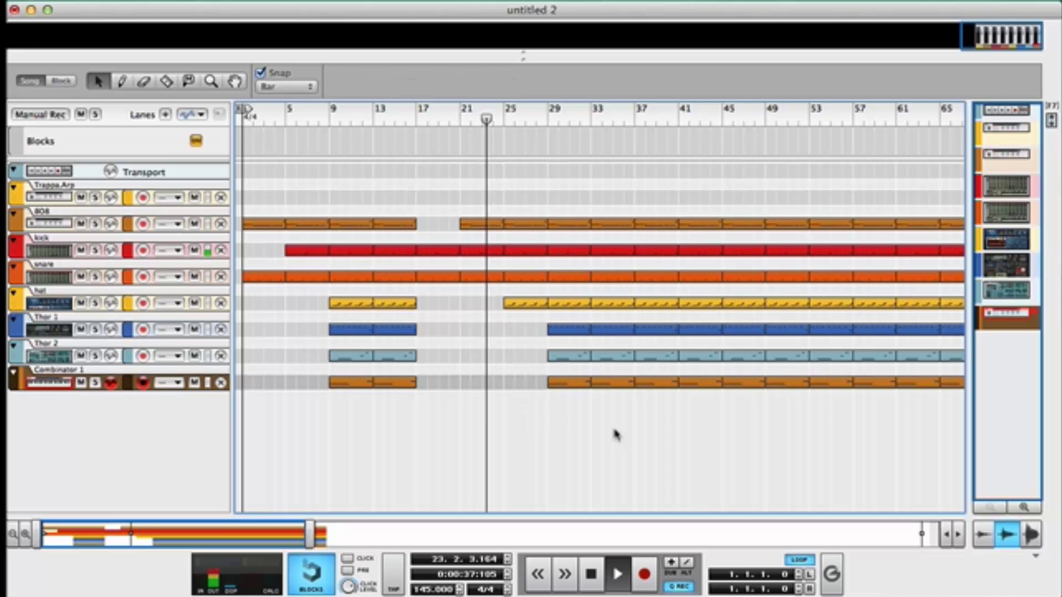
- Delete the four-bar 808, kick, snare and hat clips at bar 33 and all tracks' clips from bar 45 onward
drag(619, 391, 615, 260)
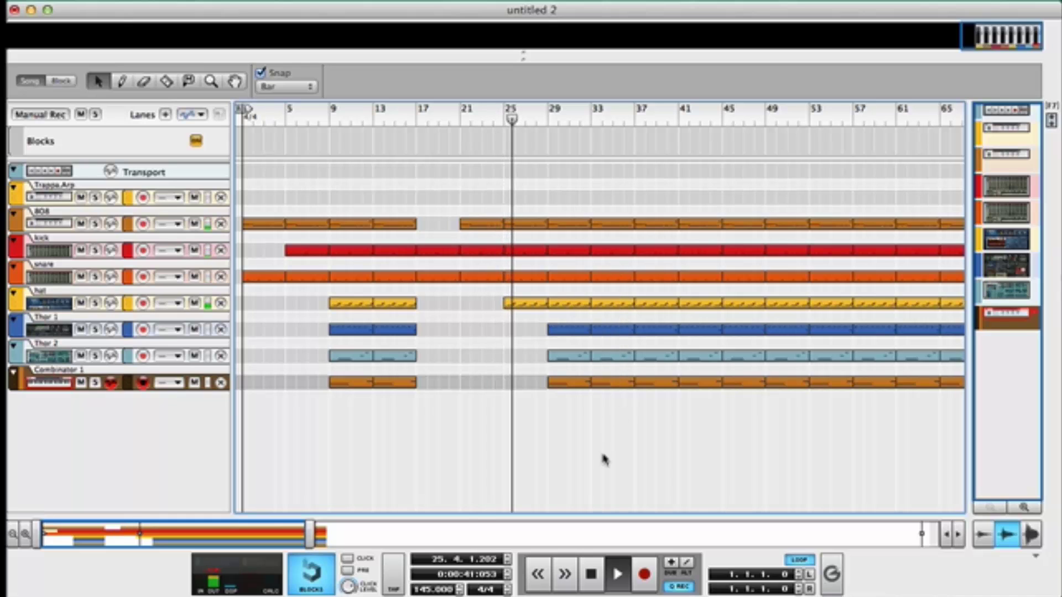
scroll(612, 450, right, 5)
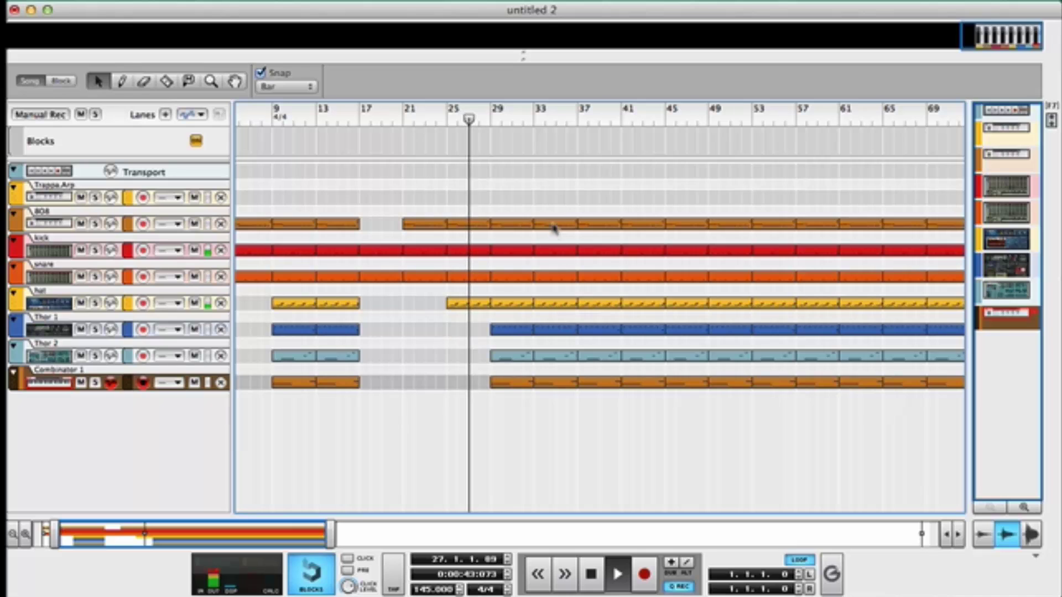
drag(549, 191, 559, 303)
key(Delete)
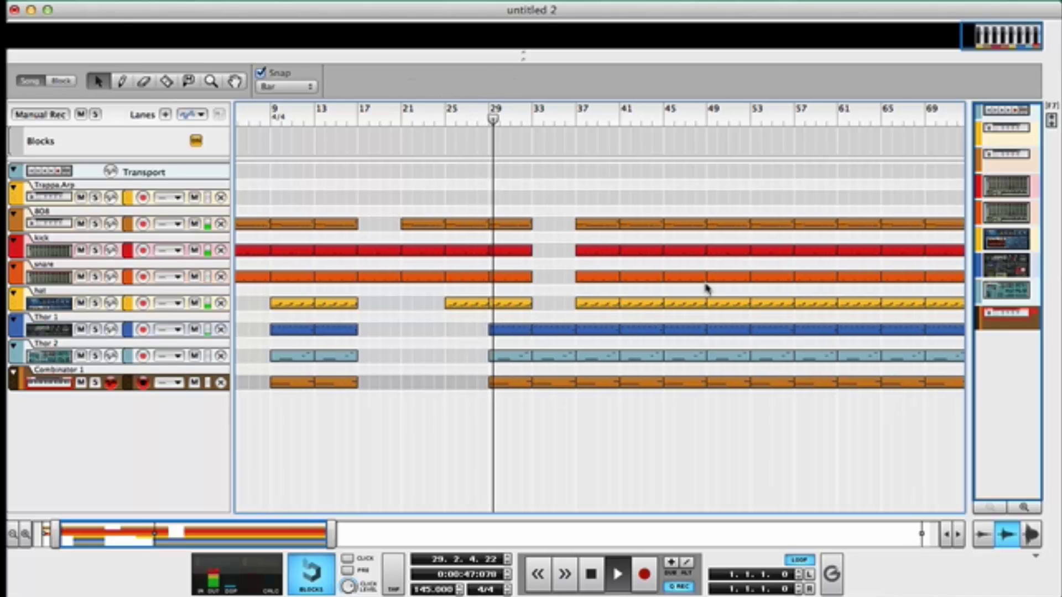
drag(666, 191, 964, 391)
key(Delete)
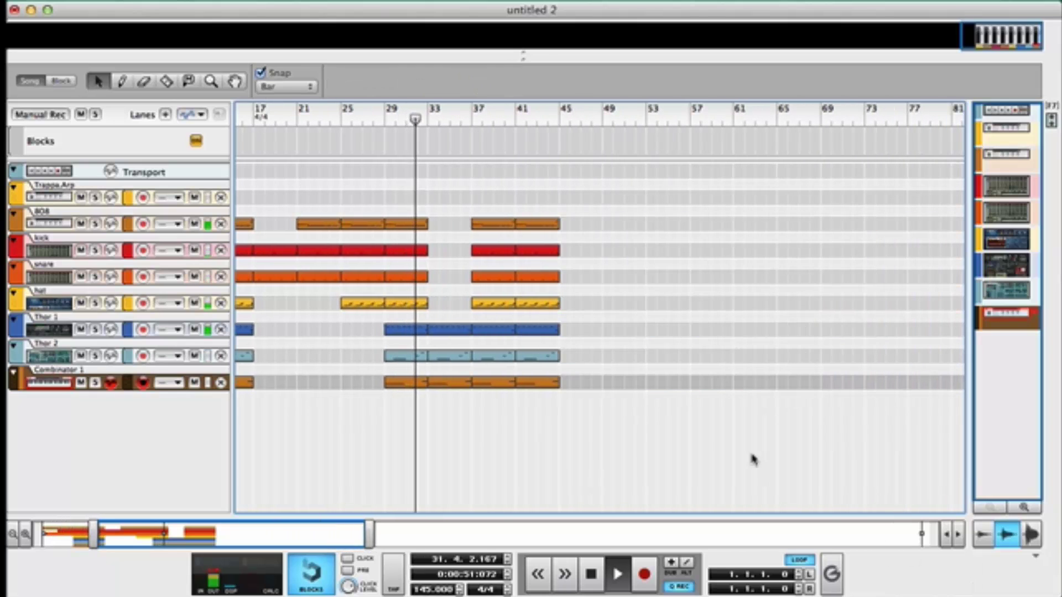
- Duplicate all clips between bars 17 and 45 twice, extending the arrangement to bar 101
scroll(758, 405, down, 5)
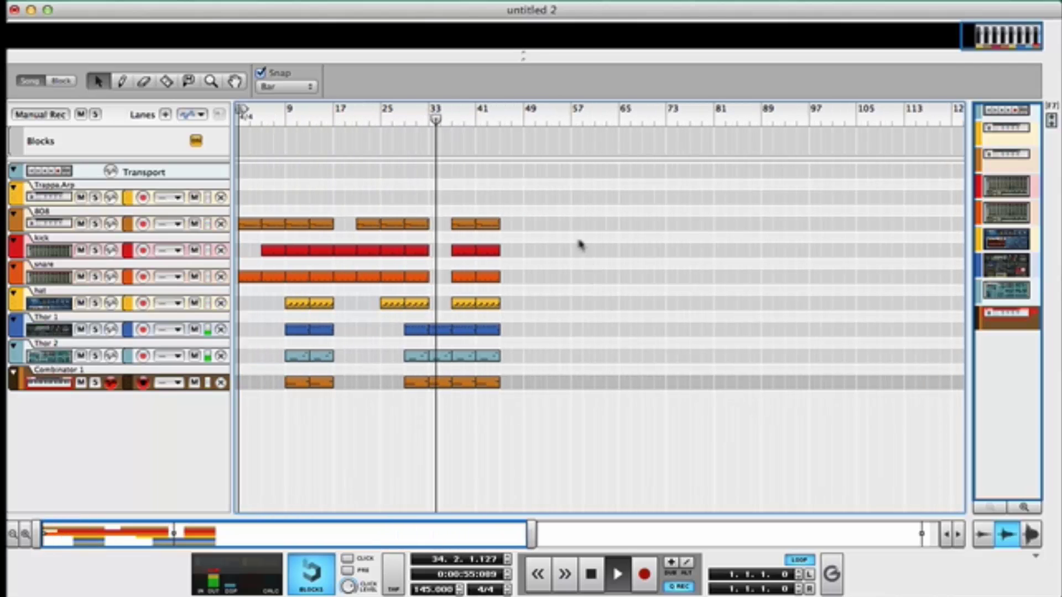
drag(570, 214, 349, 473)
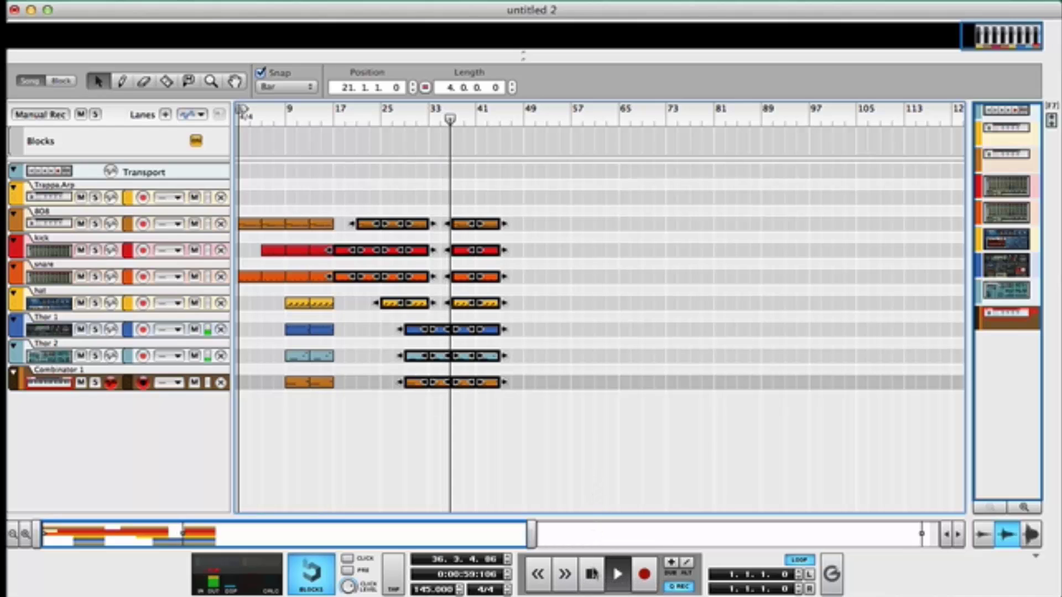
click(591, 308)
drag(520, 217, 350, 442)
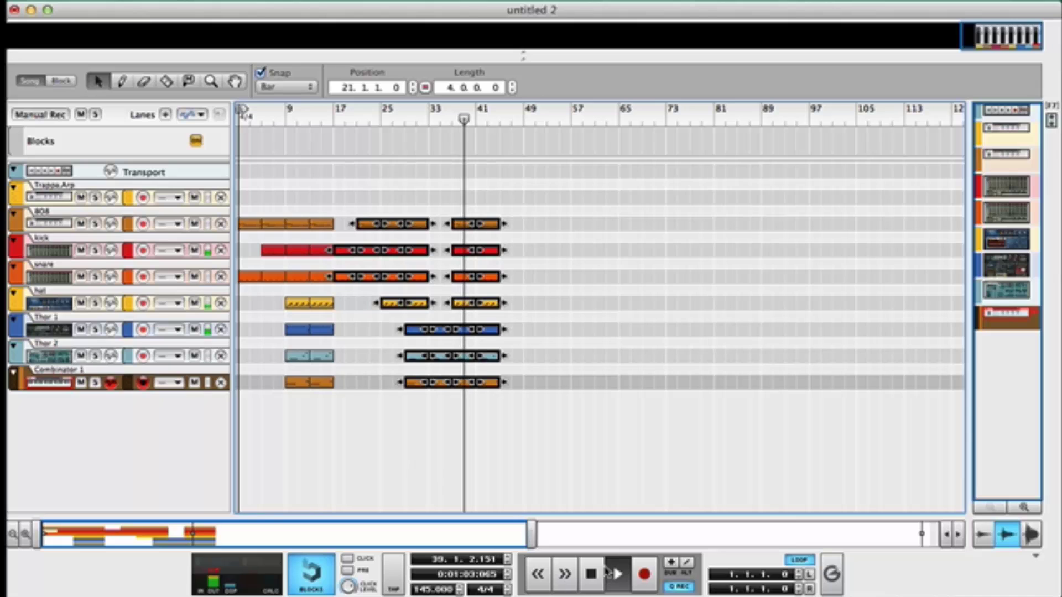
key(super+d)
key(super+d)
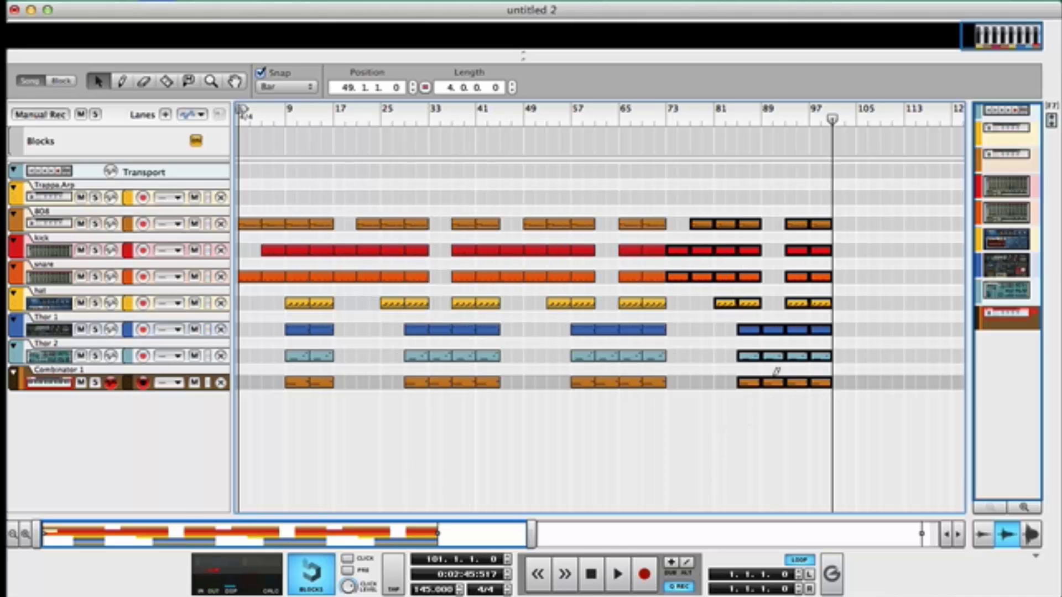
- Play the song from shortly before bar 81 and delete all clips from bar 89 onward
click(704, 124)
key(space)
drag(896, 219, 777, 458)
key(Delete)
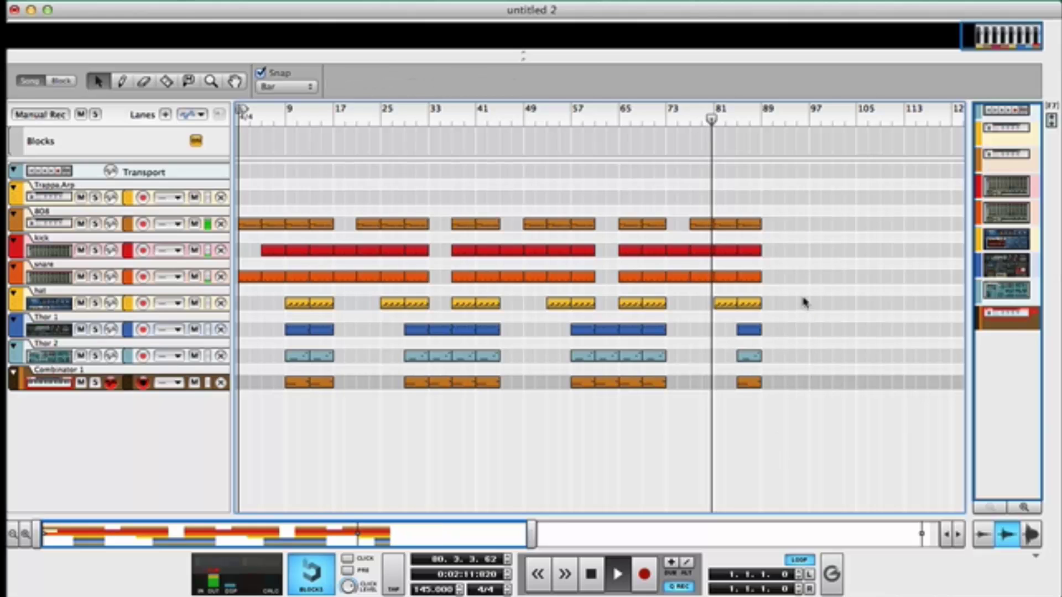
- Move the song end marker in to about bar 117 and set the playback position to bar 97
scroll(805, 360, down, 4)
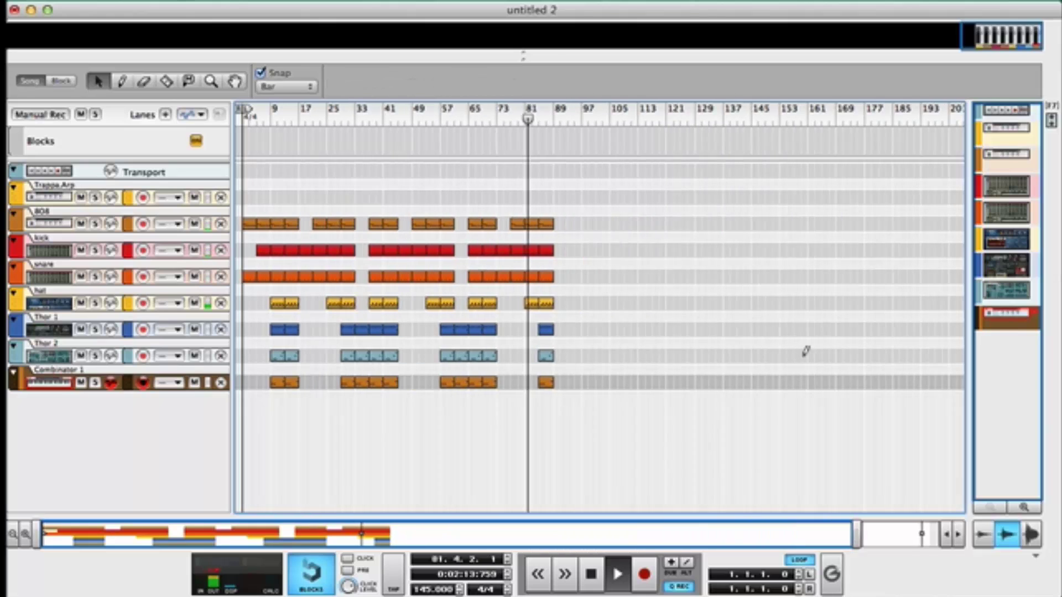
mouse_move(959, 111)
mouse_down()
mouse_move(619, 137)
mouse_move(526, 127)
mouse_up()
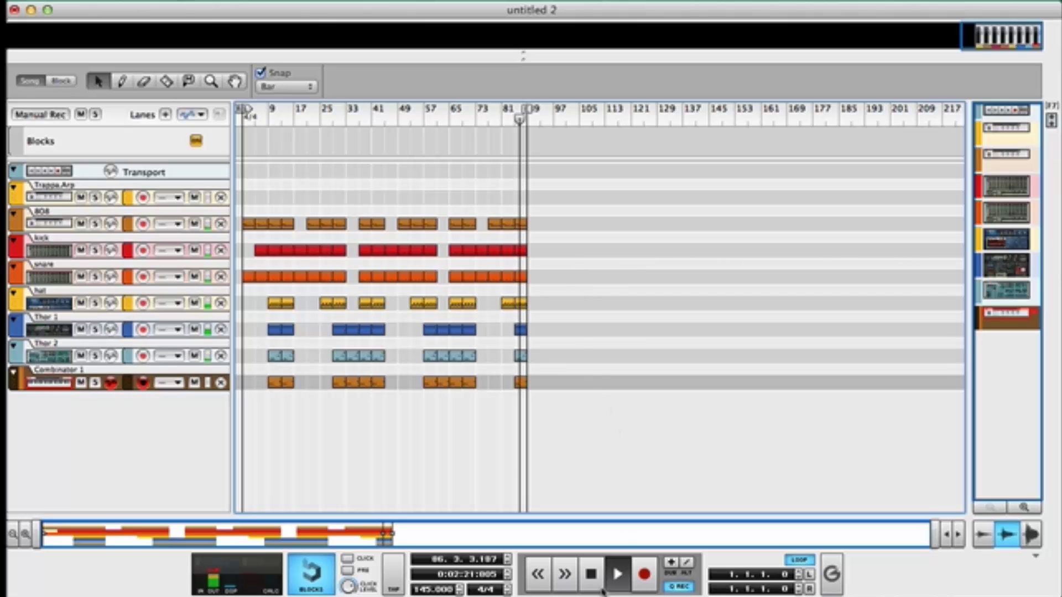
mouse_move(523, 117)
mouse_down()
mouse_move(621, 142)
mouse_move(624, 177)
mouse_up()
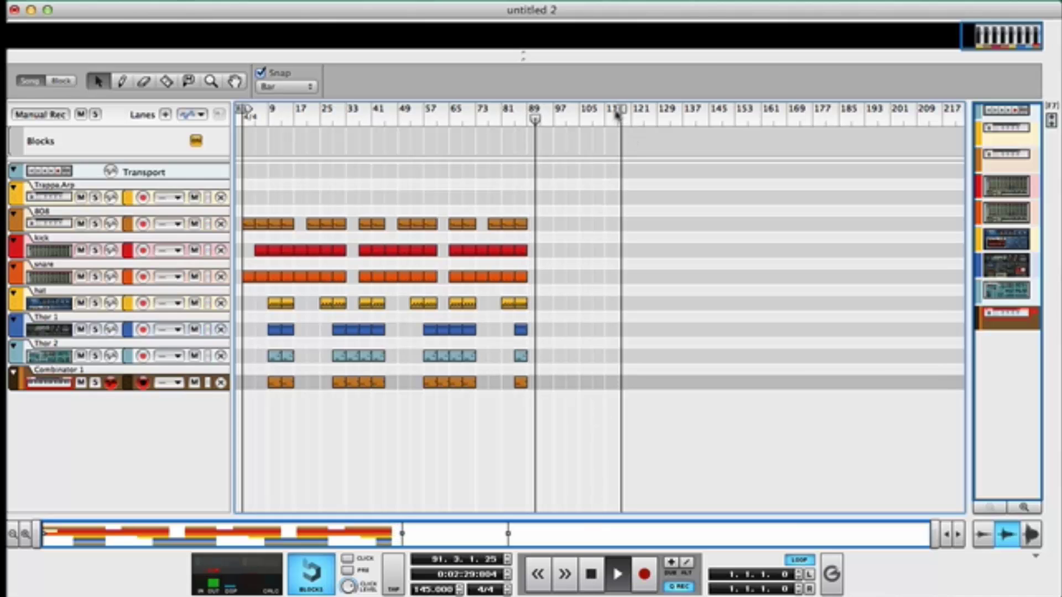
drag(603, 114, 555, 122)
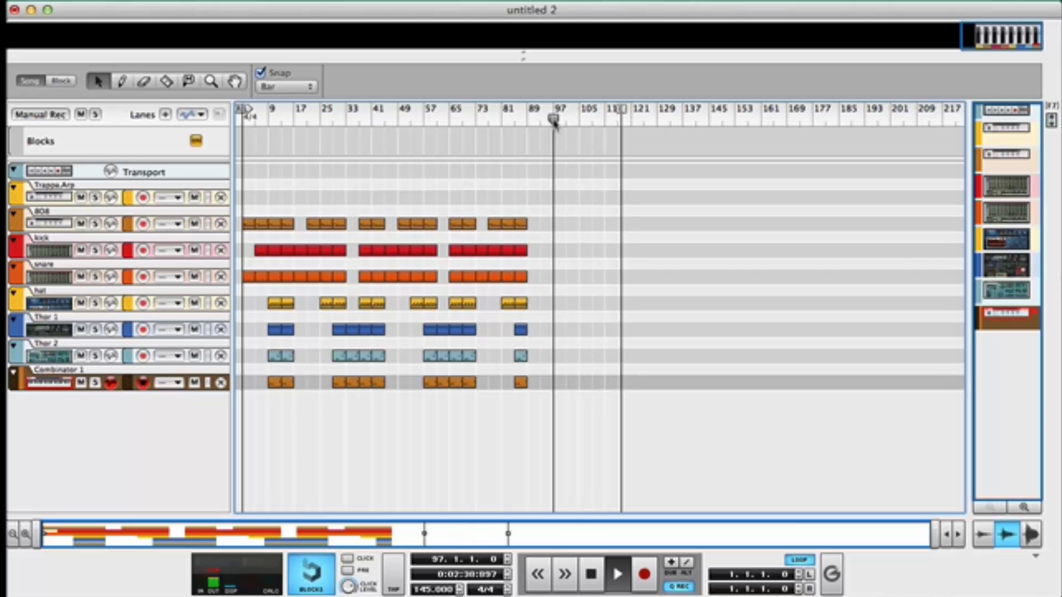